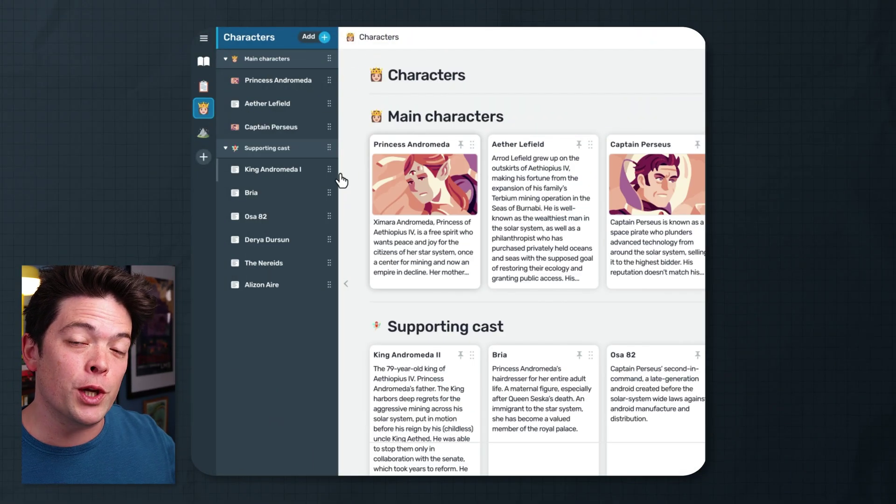
Look through the feature overview's character page and EPUB export option before reaching the bookshelf.
left_click(420, 182)
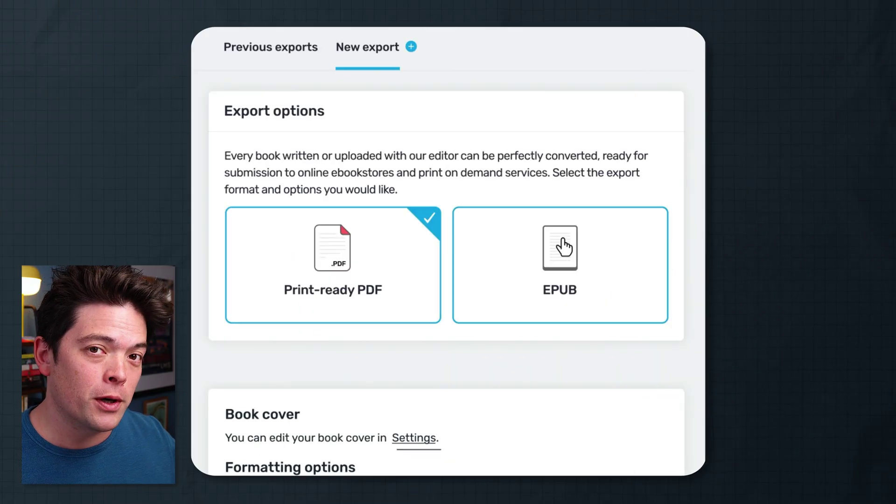
left_click(563, 246)
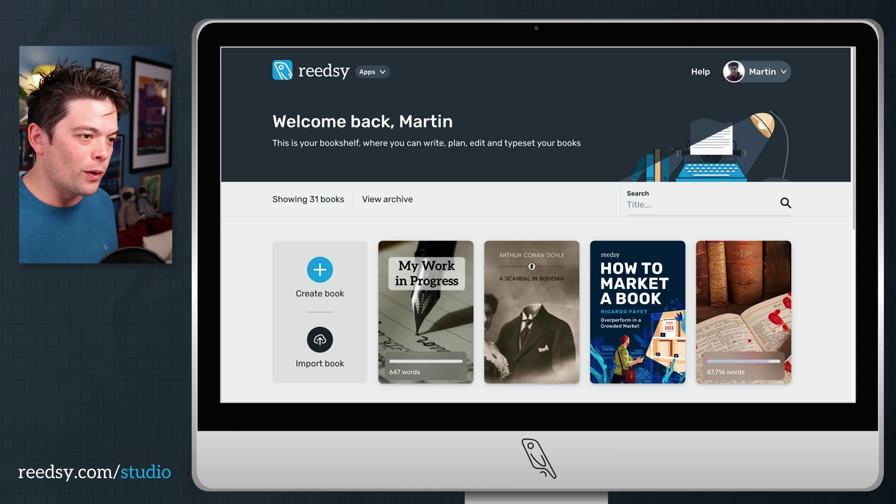
Cancel the new-book form, then open My Work in Progress for writing.
left_click(320, 270)
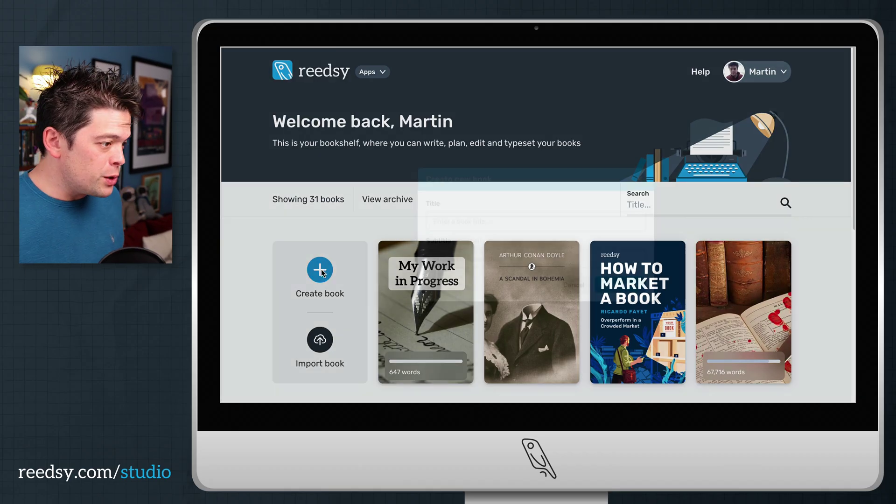
left_click(676, 169)
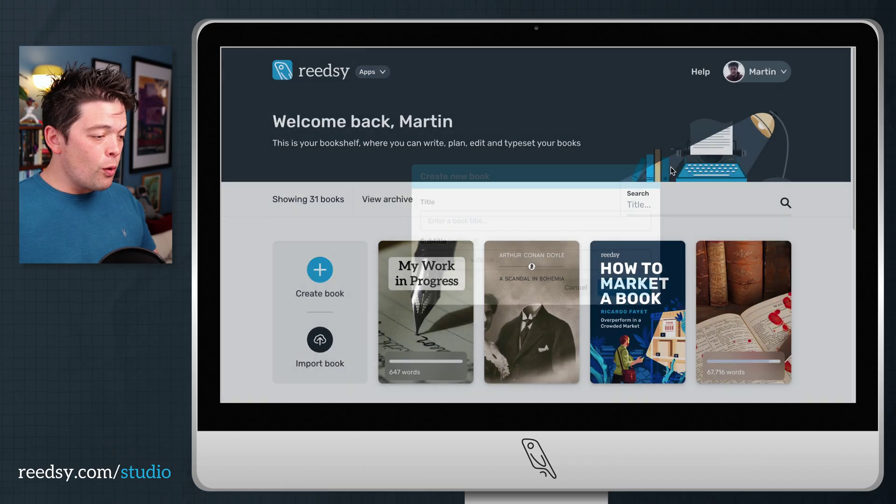
mouse_move(410, 344)
left_click(424, 366)
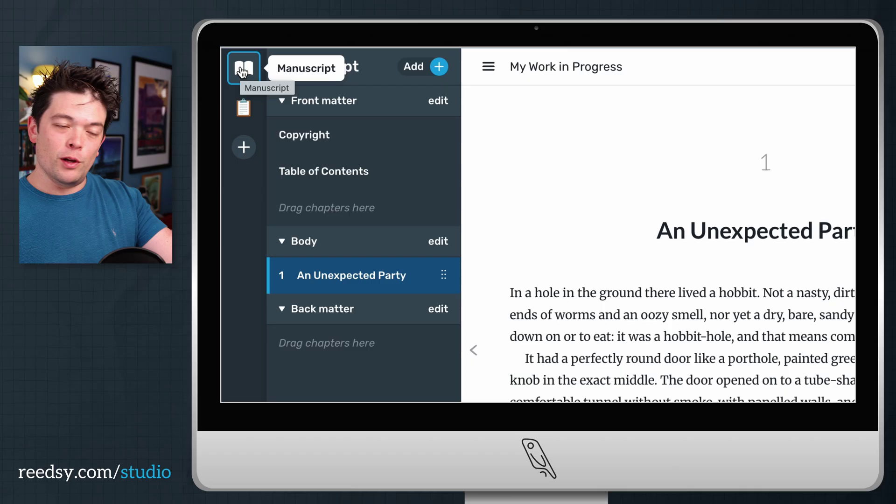
Switch to the Planning boards and show the Characters and Location boards.
left_click(252, 122)
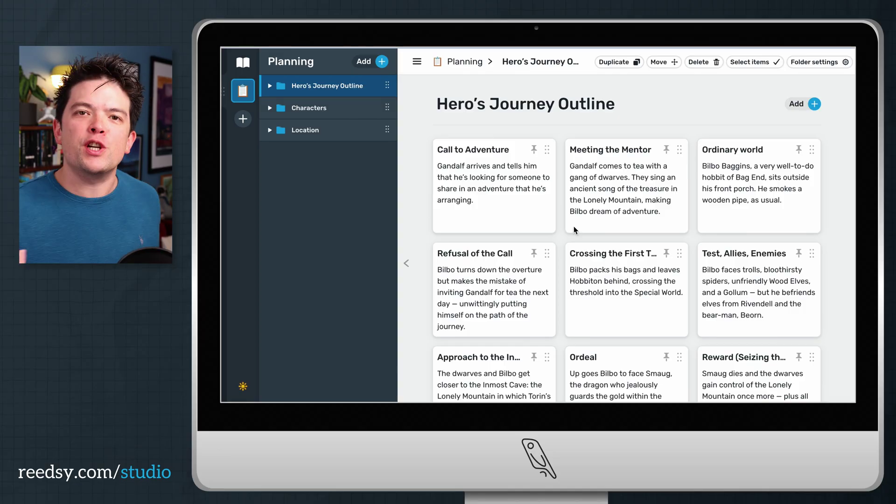
left_click(284, 110)
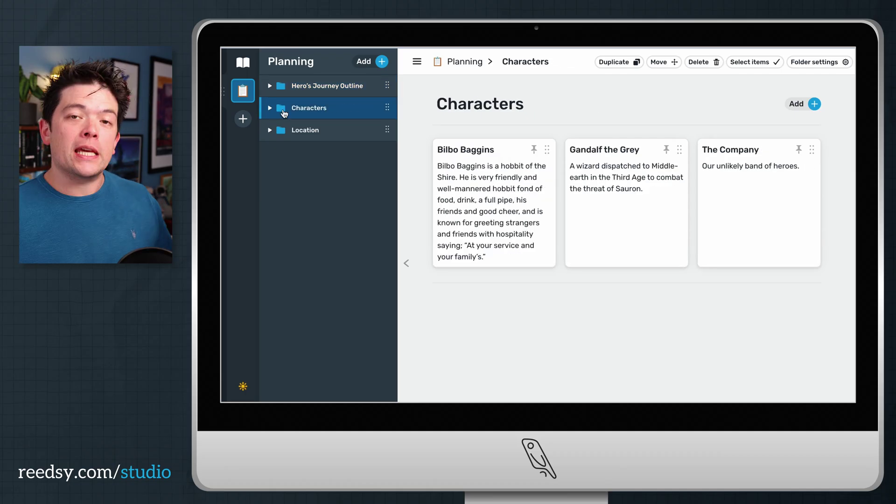
left_click(284, 131)
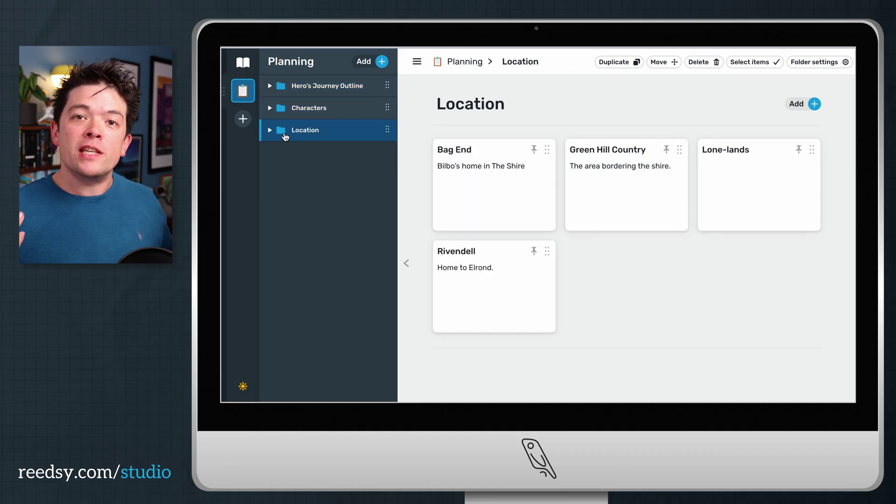
Drag the Location cards into the order Green Hill Country, Lone-lands, Bag End.
left_click_drag(547, 150, 670, 147)
left_click_drag(813, 149, 621, 149)
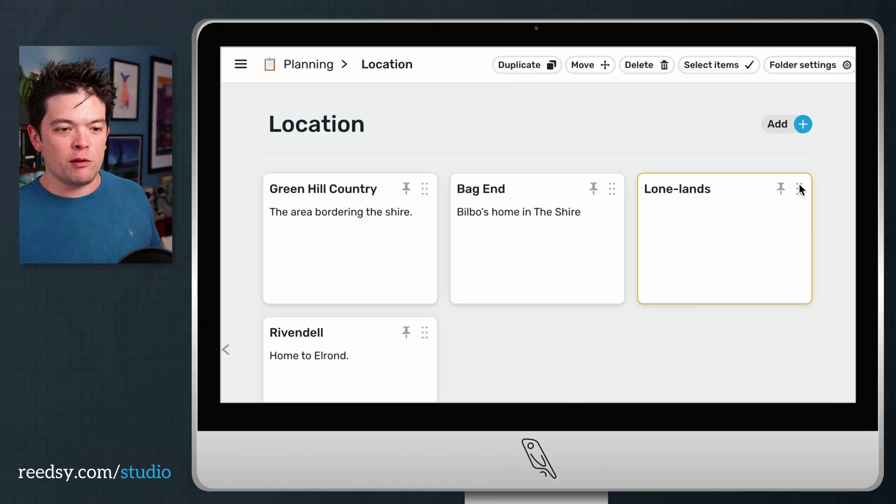
left_click_drag(812, 149, 630, 150)
left_click_drag(542, 191, 541, 189)
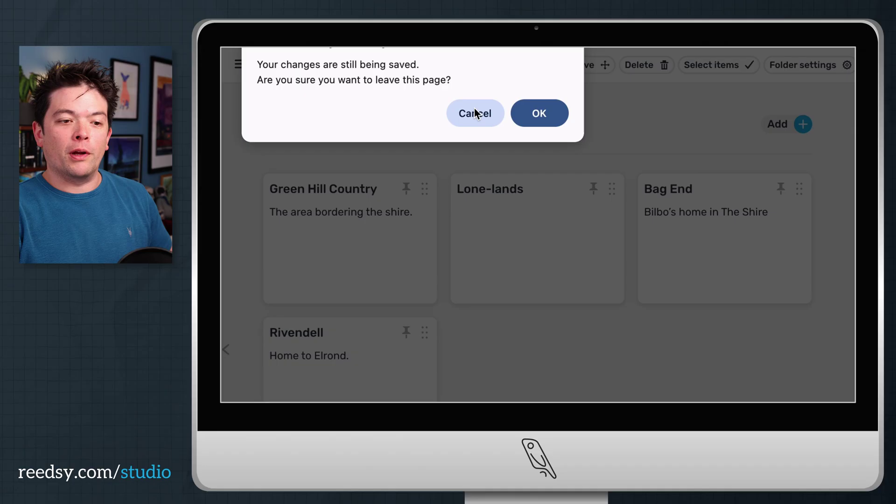
Stay on the page while changes save, and open the Call to Adventure note.
left_click(475, 113)
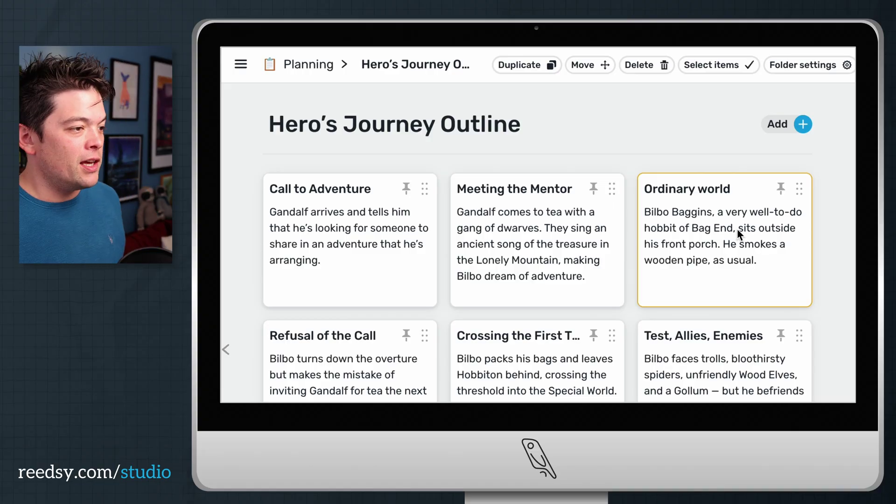
left_click(372, 224)
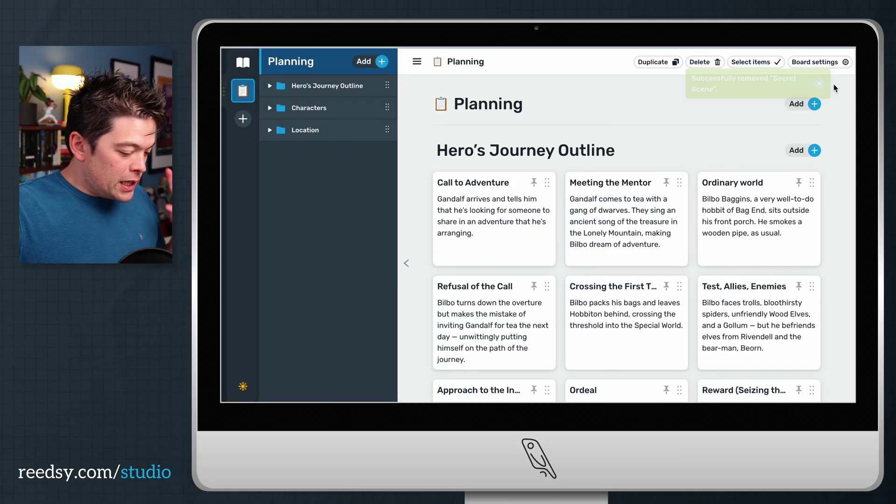
Add a blank note 'Secret scene' described as 'Our hero discovers a SECOND ring underneath'.
left_click(382, 61)
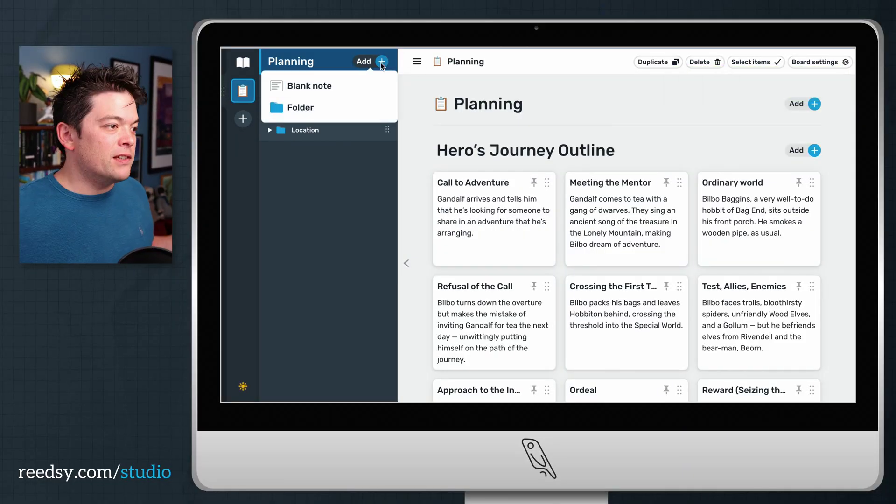
left_click(308, 86)
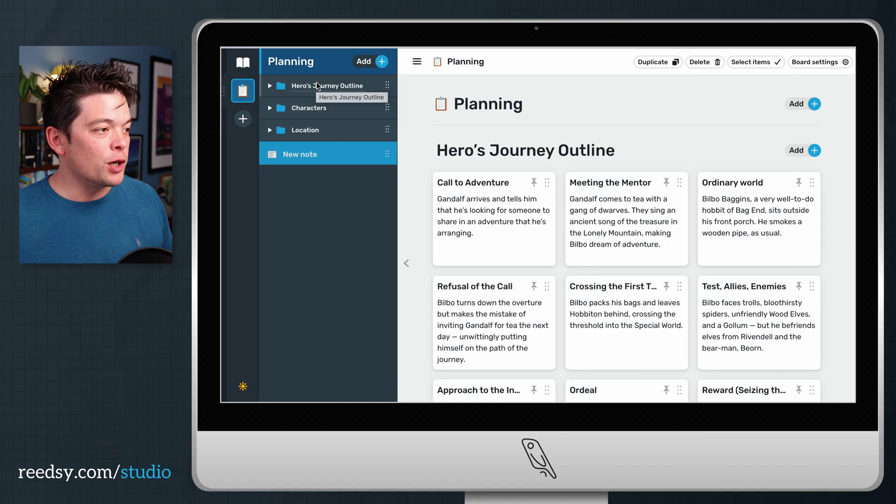
type("Secret scene")
key("Tab")
type("Our hero")
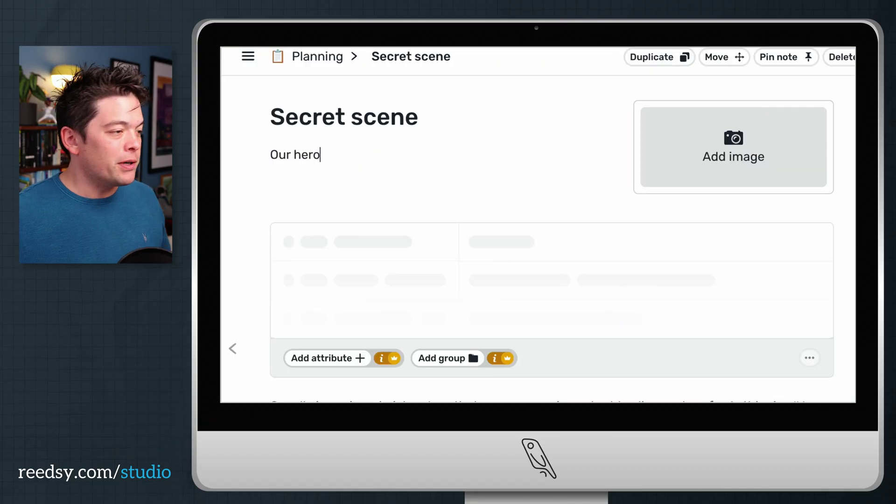
type(" discovers a SECOND ring underneat")
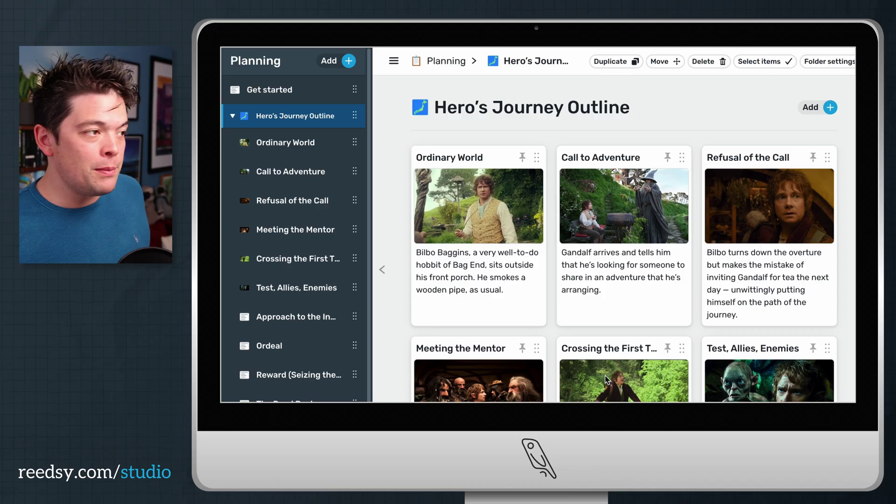
Open the Ordinary World note, return to the outline board, and pin it.
left_click(463, 161)
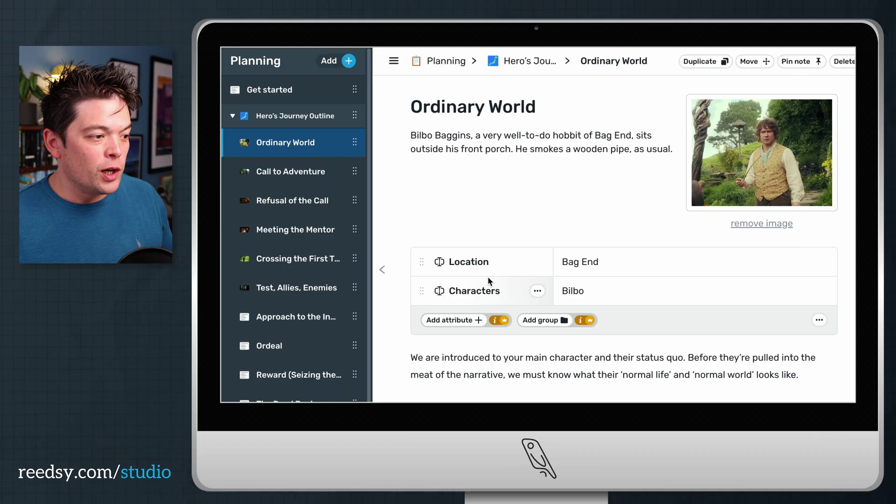
left_click(243, 119)
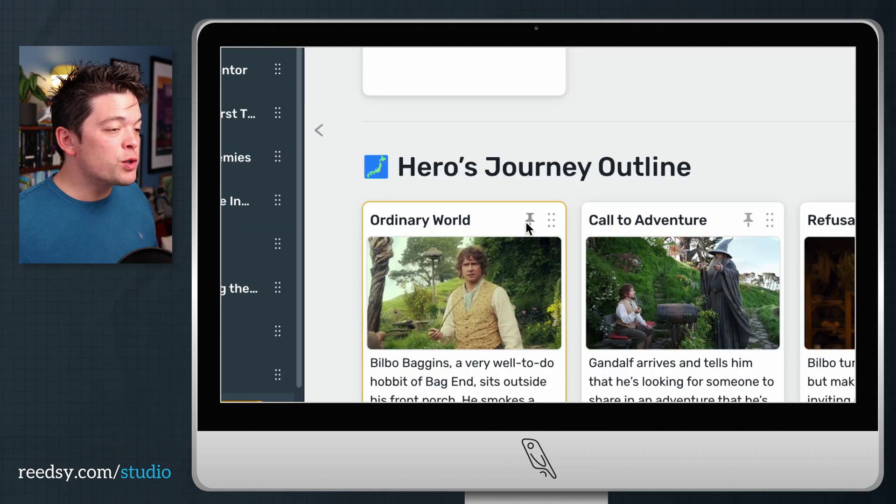
left_click(528, 223)
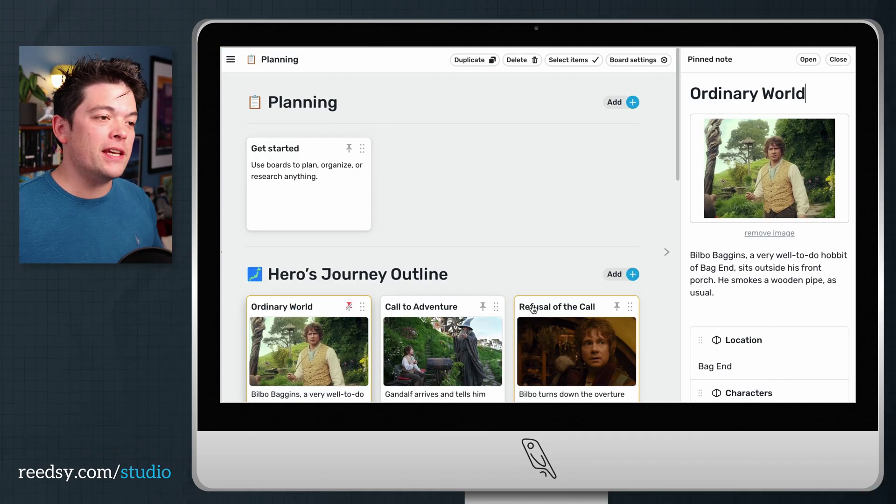
Show the pinned Ordinary World note beside the manuscript, close it, and return to Planning.
left_click(231, 60)
left_click(243, 87)
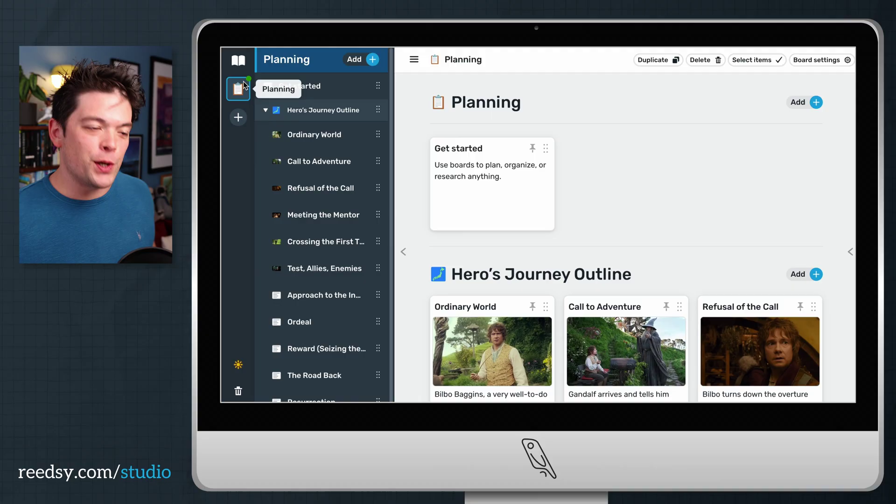
left_click(238, 60)
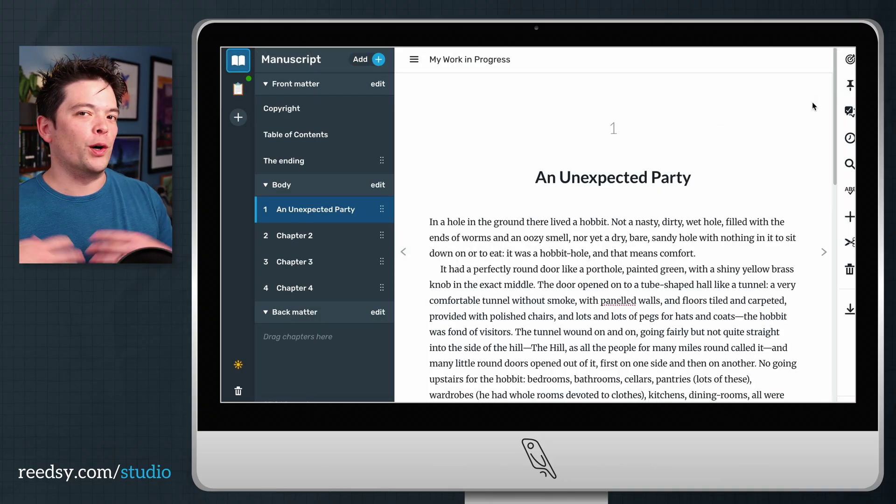
left_click(850, 85)
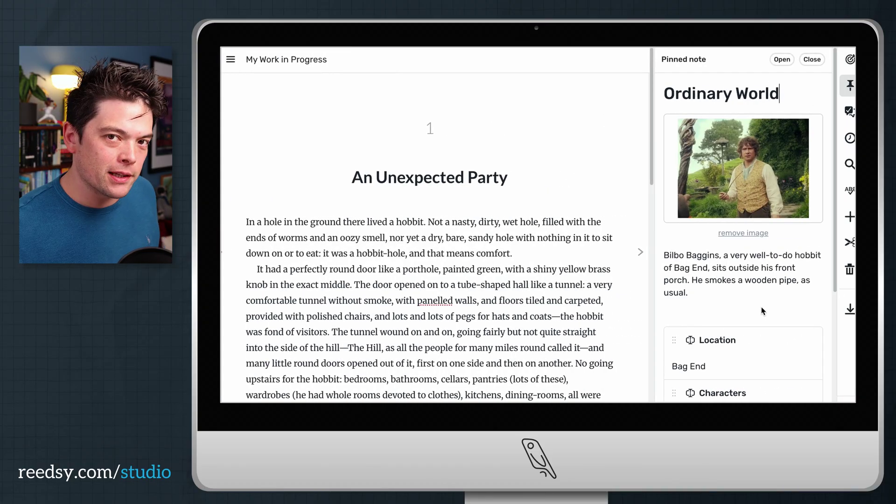
left_click(850, 85)
left_click(237, 88)
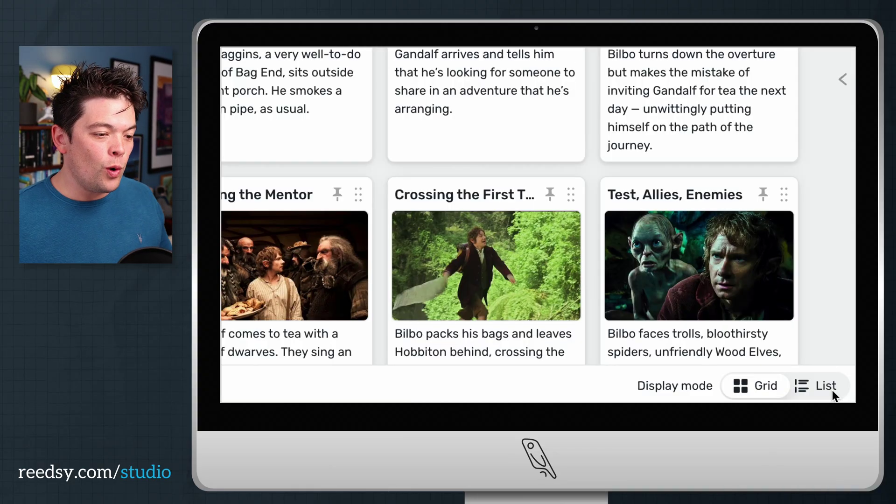
left_click(833, 392)
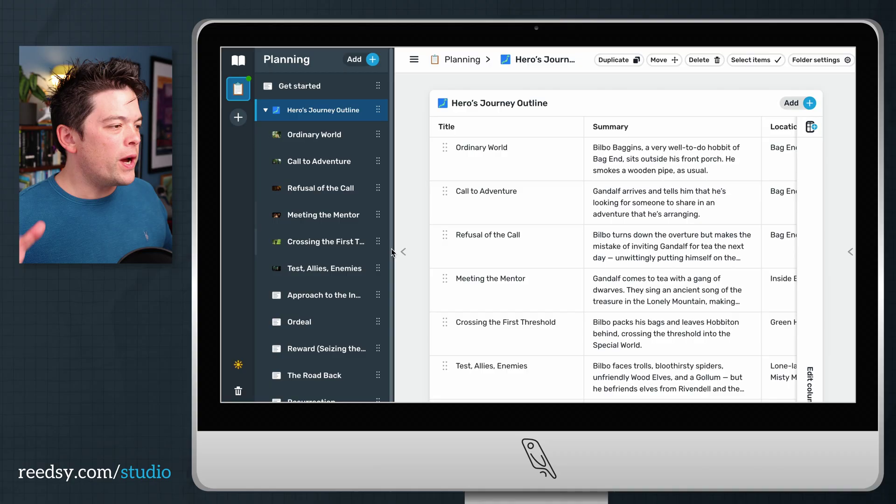
left_click(397, 252)
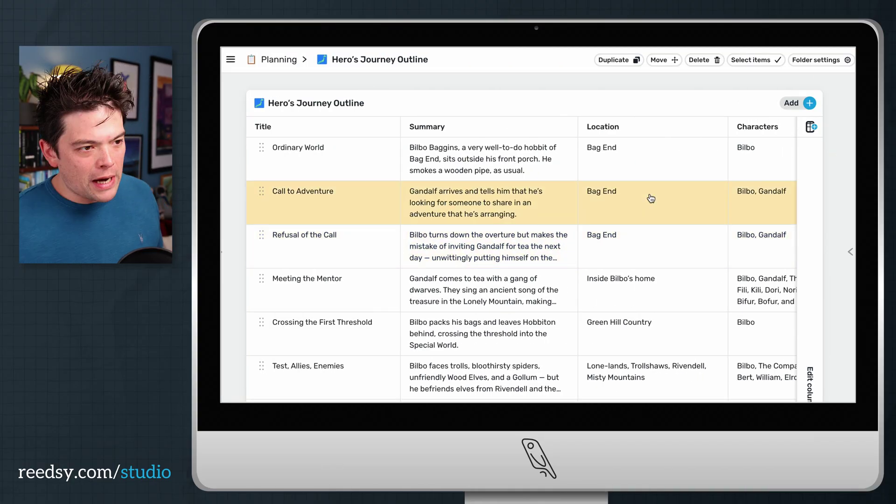
scroll(651, 198, "down", 1)
scroll(651, 198, "up", 1)
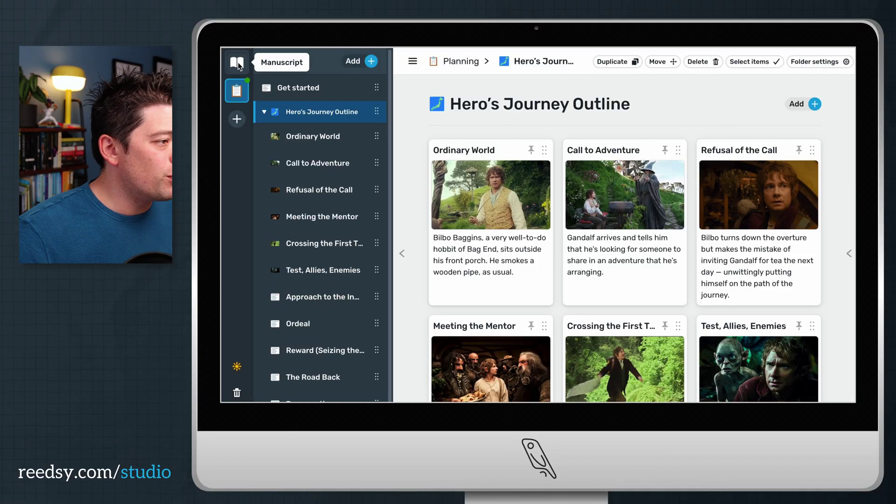
Insert a new chapter with paragraphs 'What a lovely way to write! How about it?' and 'These indents are very professional'.
left_click(245, 73)
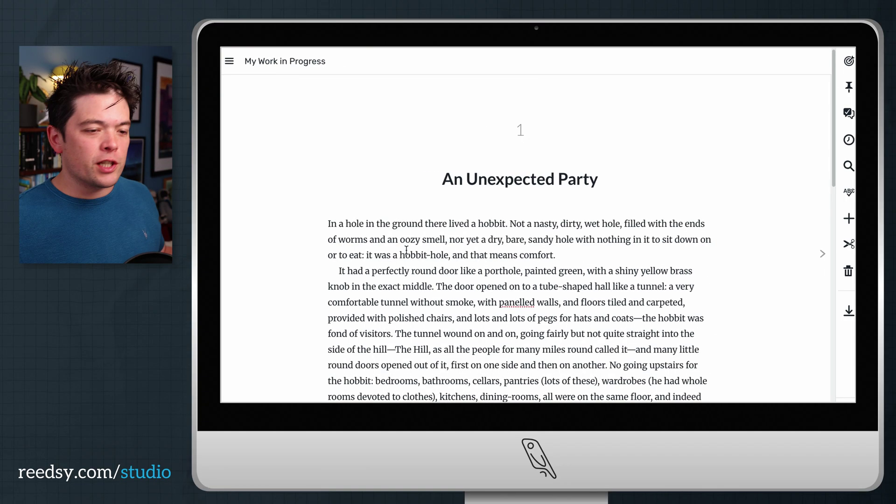
mouse_move(222, 256)
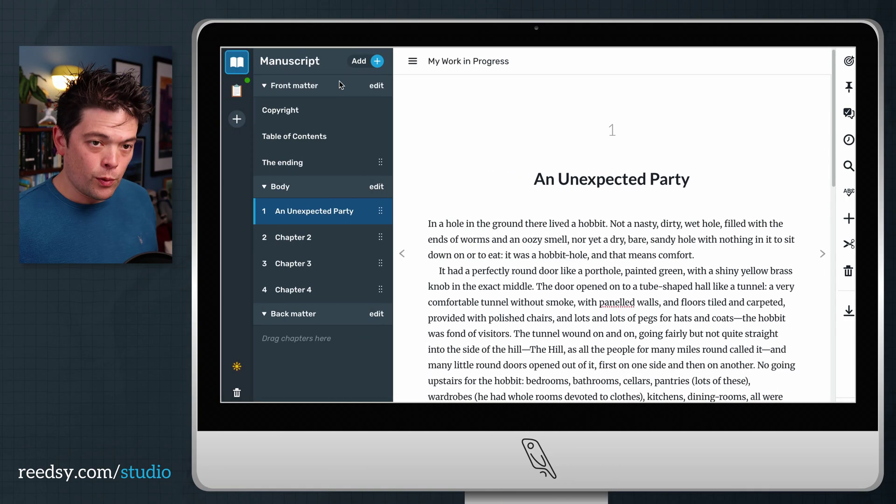
left_click(376, 62)
left_click(333, 87)
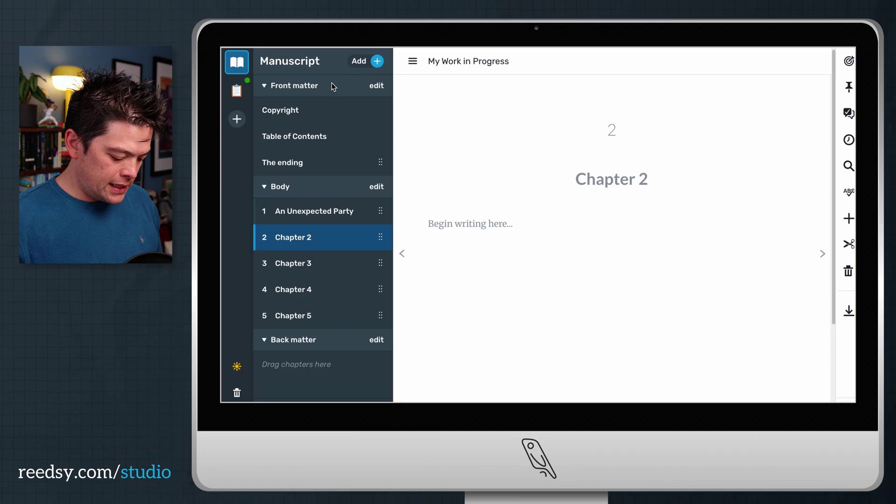
type("What a love")
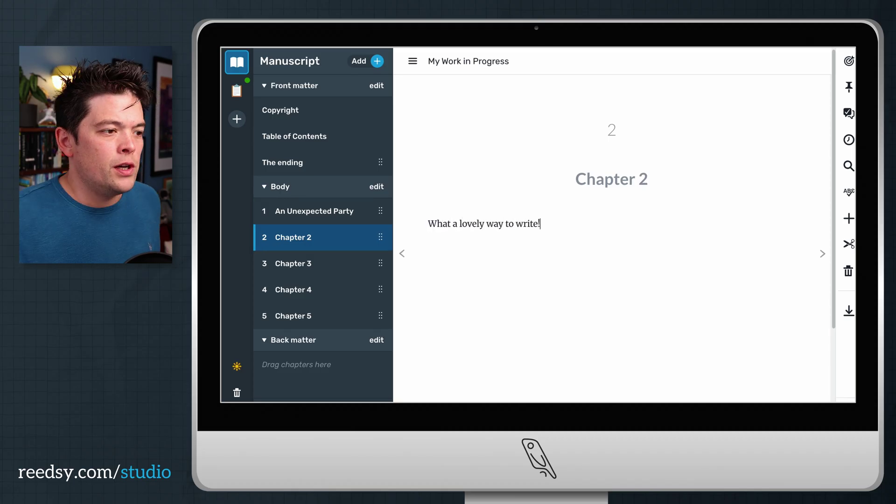
type("ly way to write!")
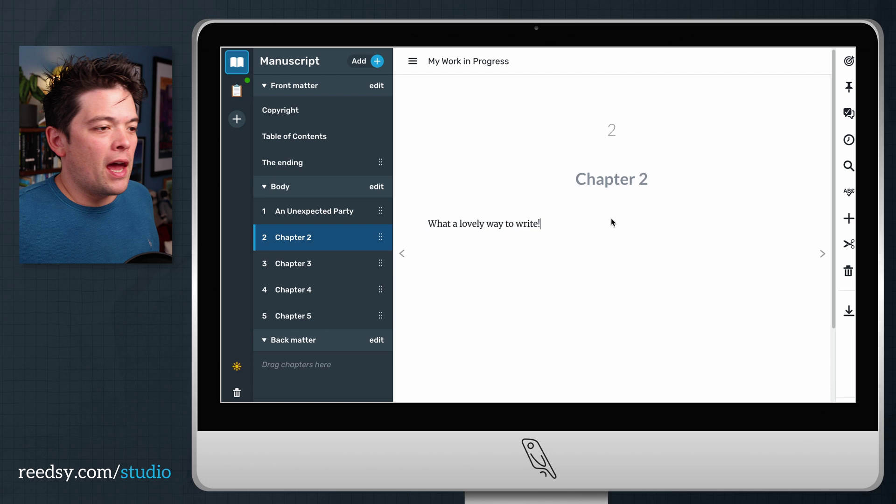
type(" How about it?")
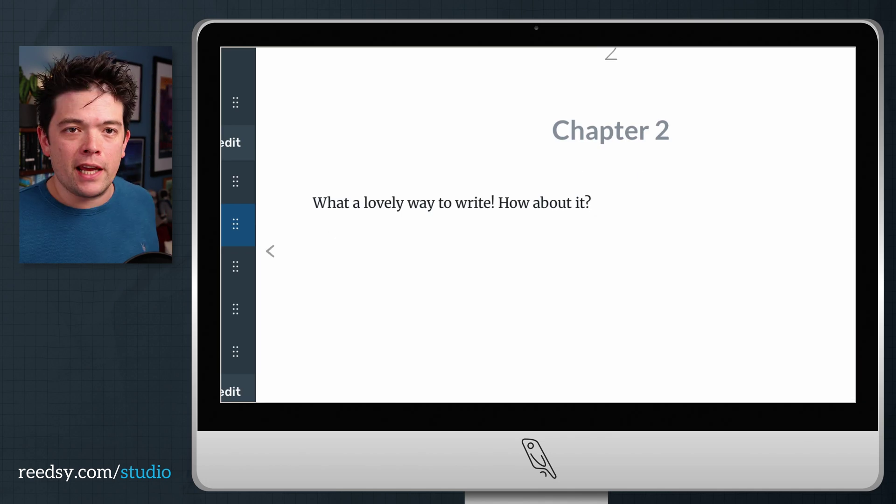
key("Return")
type("These indent")
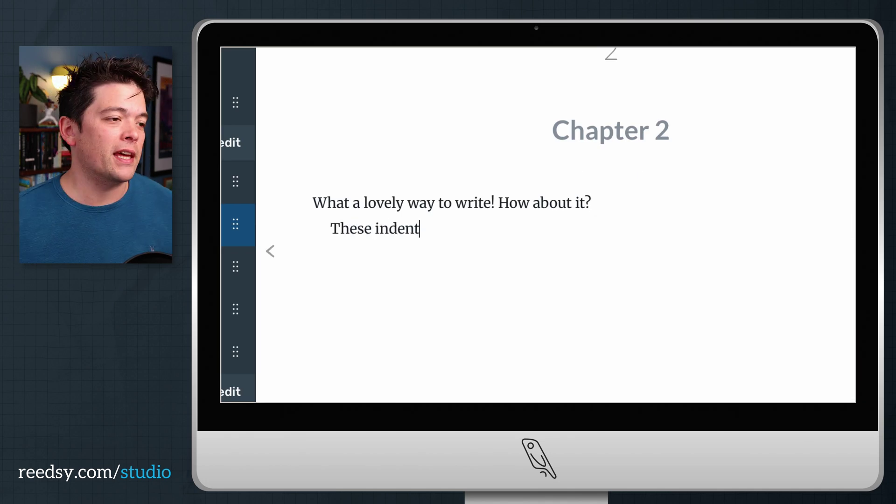
type("s are very pro")
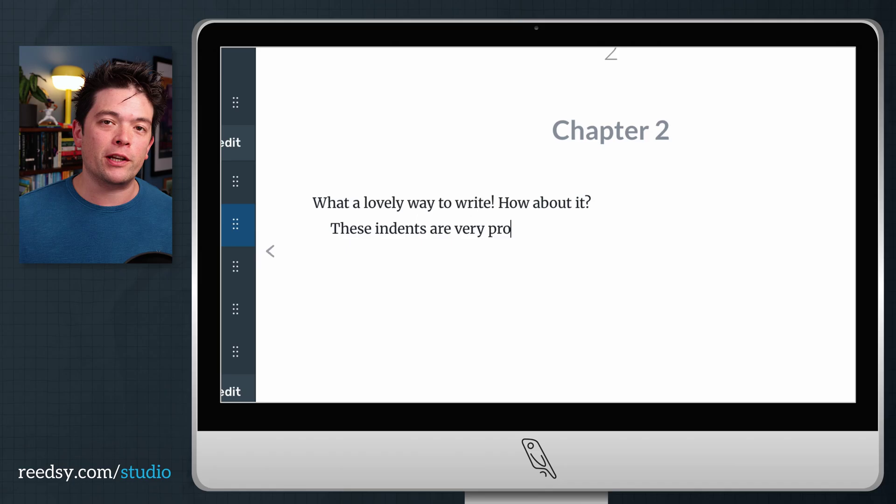
type("fessional")
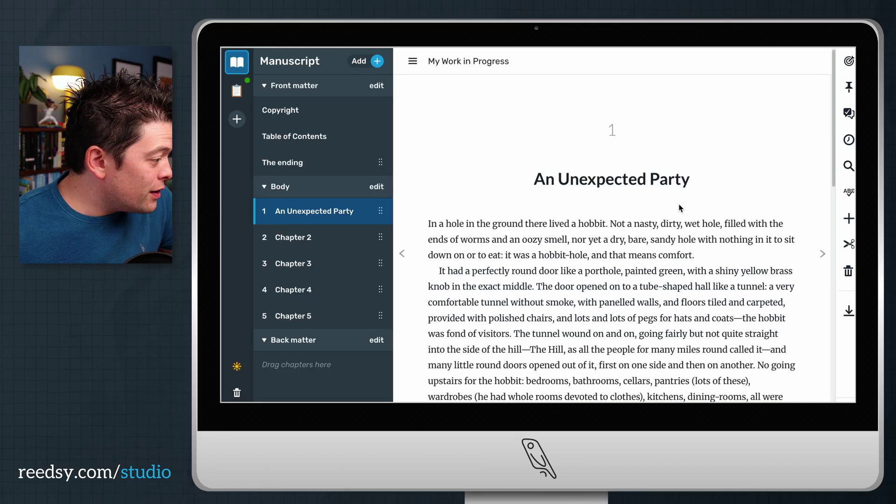
Drag An Unexpected Party lower in the Body chapter list.
scroll(829, 205, "down", 6)
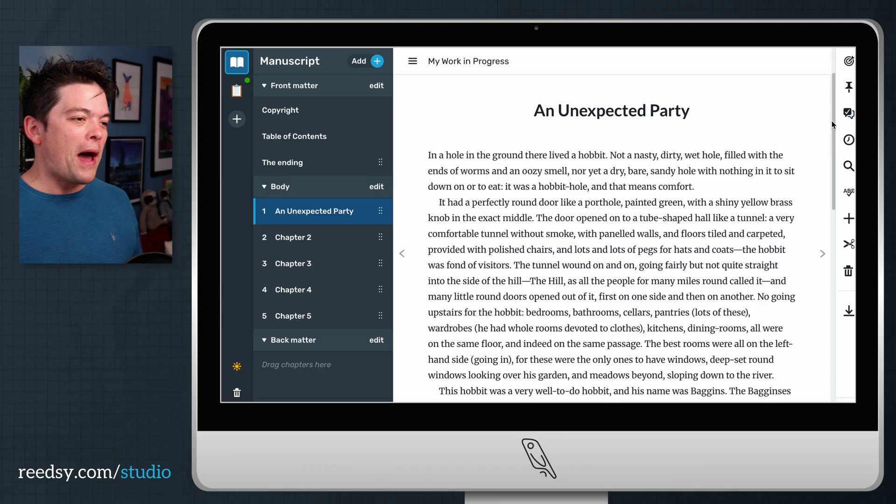
scroll(830, 205, "down", 3)
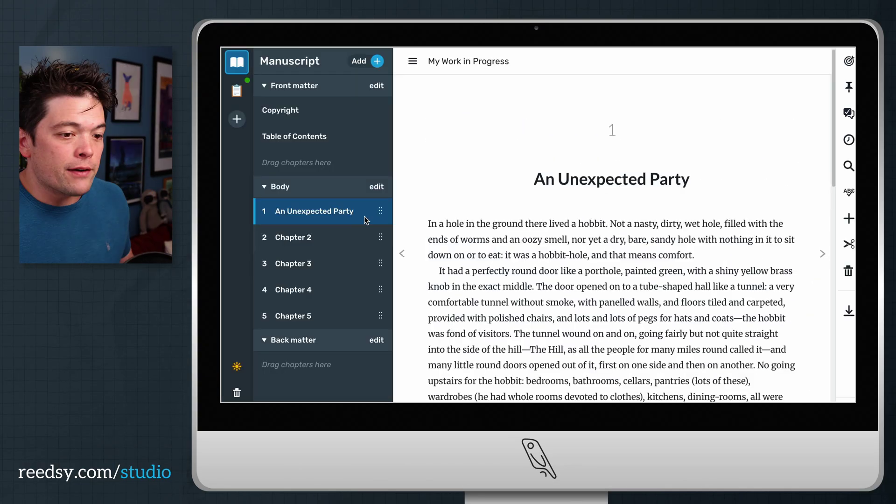
left_click_drag(380, 211, 380, 273)
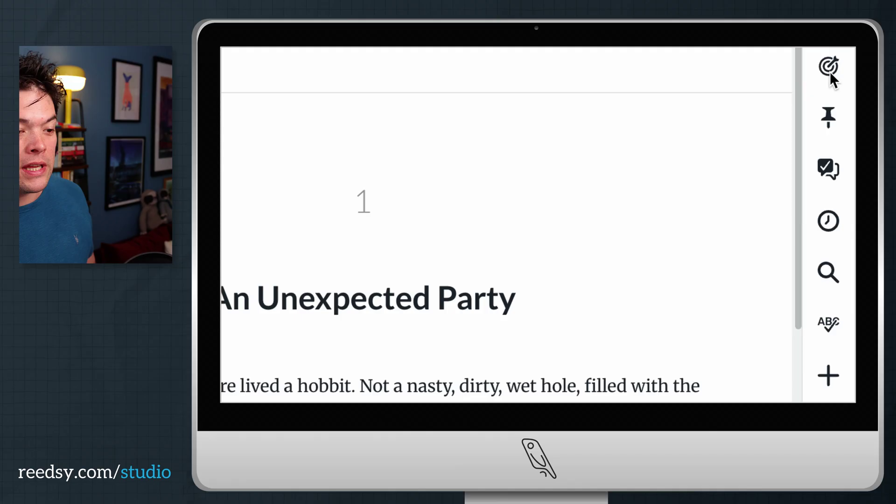
In the goal settings, make Tuesday, Wednesday and Friday the writing days and save.
left_click(848, 64)
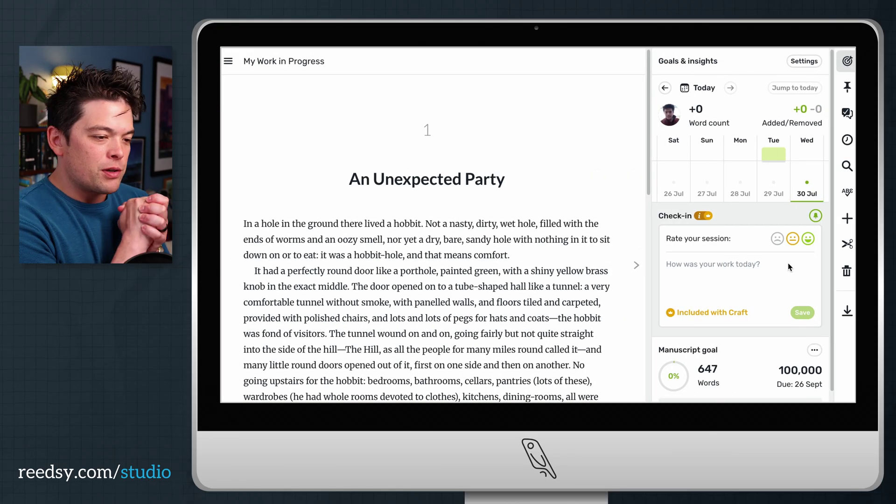
scroll(789, 262, "down", 1)
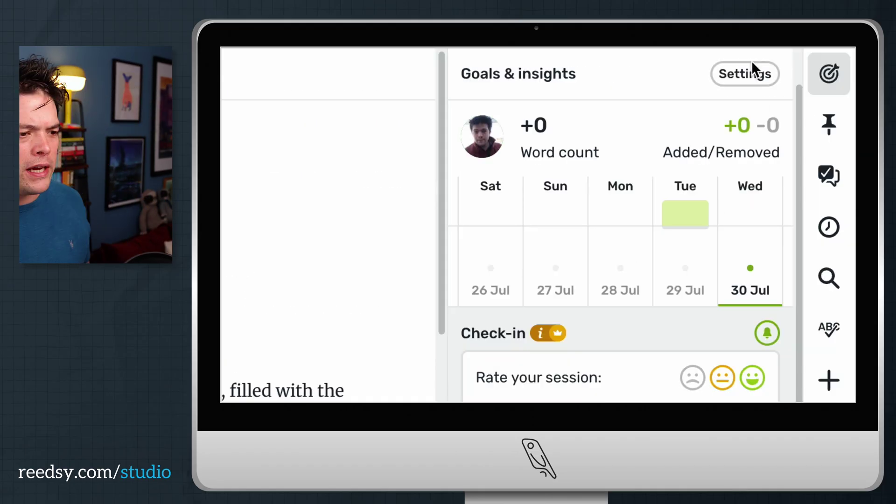
left_click(754, 74)
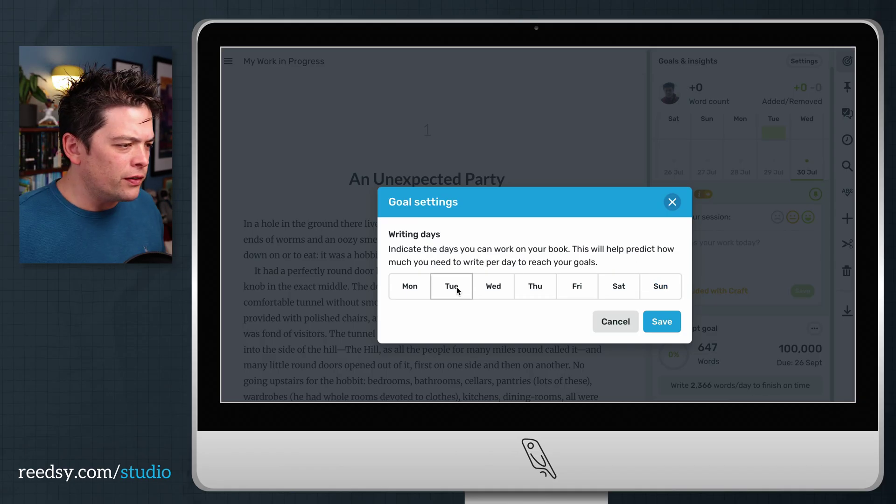
left_click(458, 290)
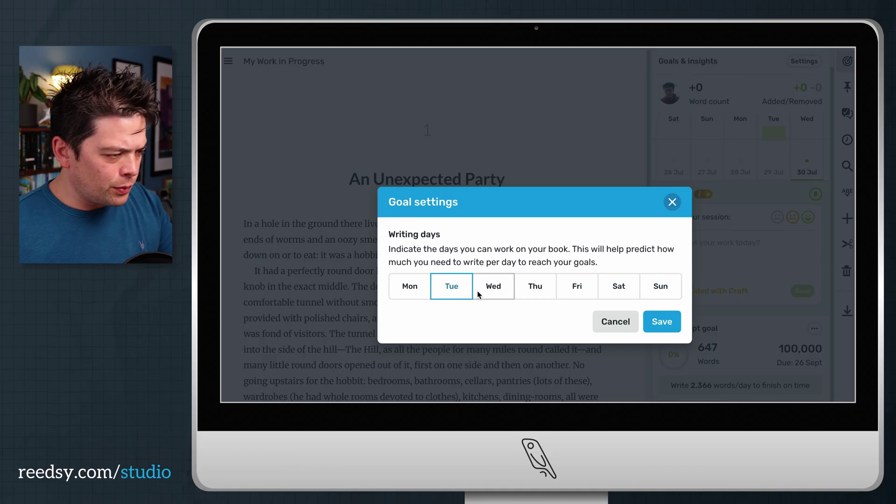
left_click(490, 292)
left_click(569, 291)
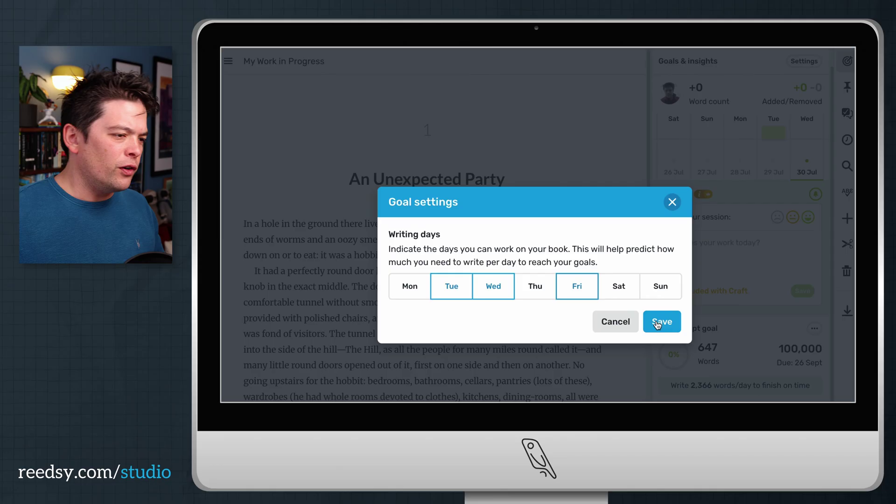
left_click(659, 322)
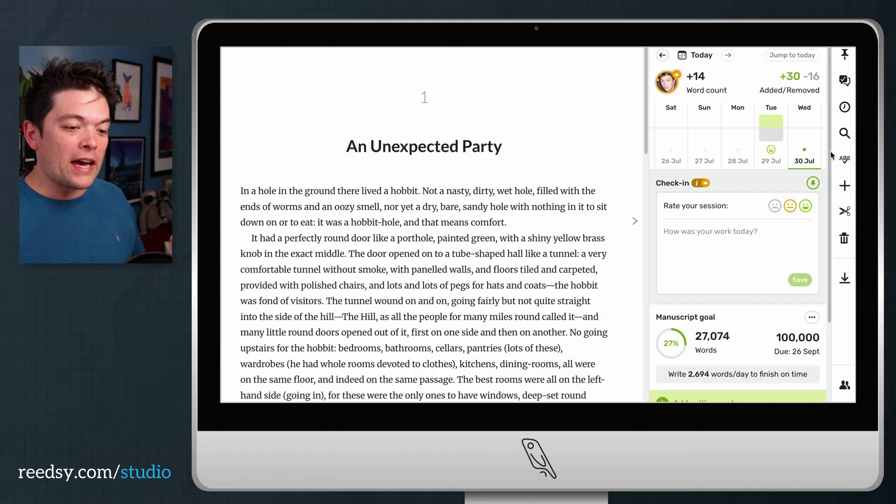
Turn off 'Search only this chapter' under Statistics so counts cover the whole book.
scroll(831, 161, "down", 2)
scroll(835, 250, "down", 5)
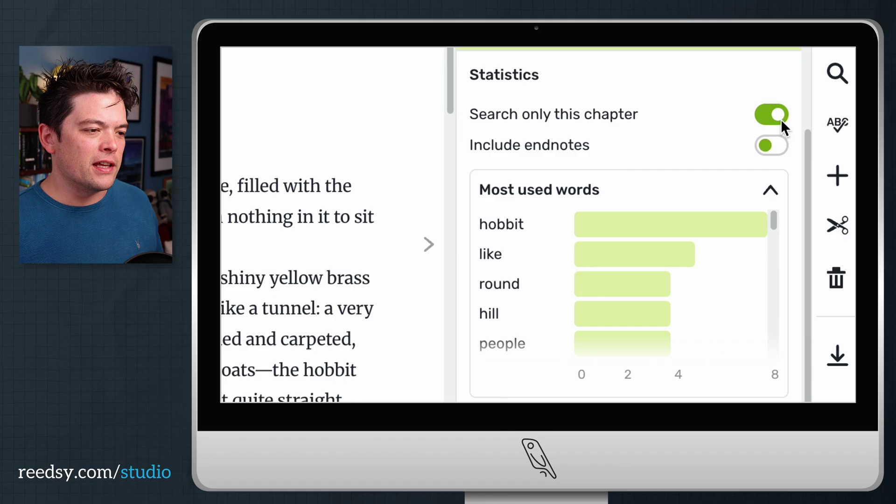
left_click(781, 115)
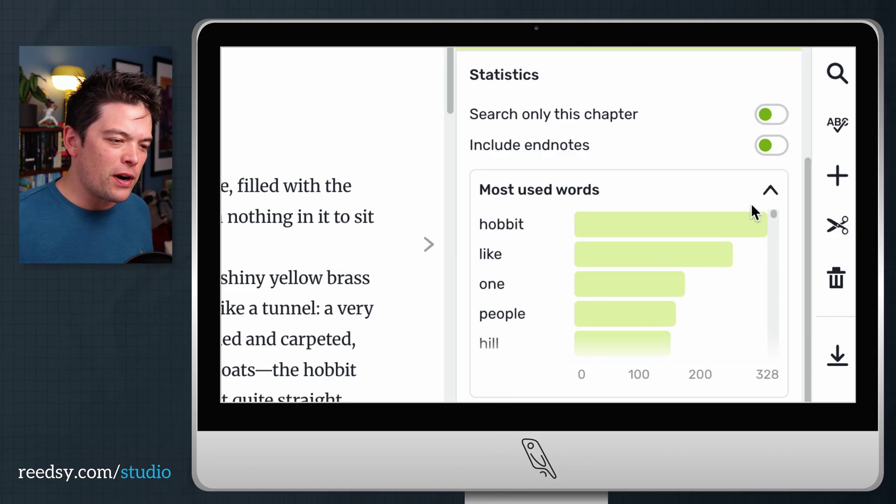
scroll(752, 203, "down", 5)
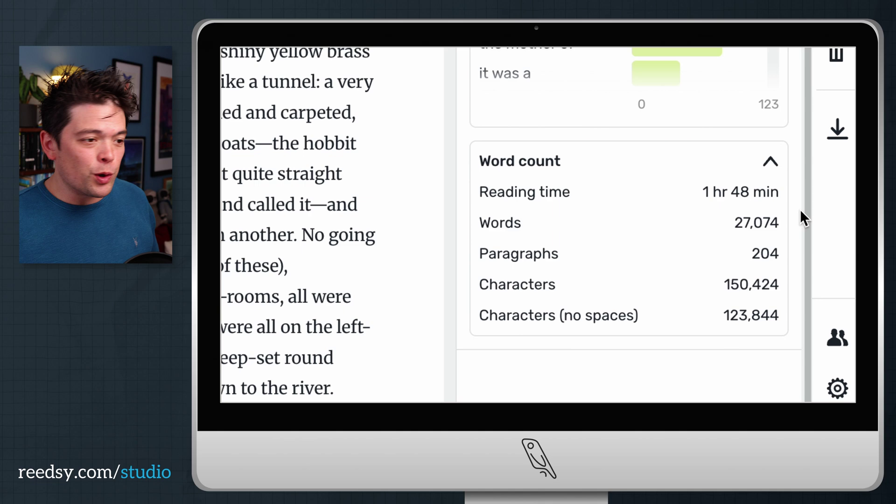
scroll(800, 209, "up", 10)
scroll(800, 209, "up", 5)
Write the check-in note 'Lovely writing session!'.
left_click(743, 197)
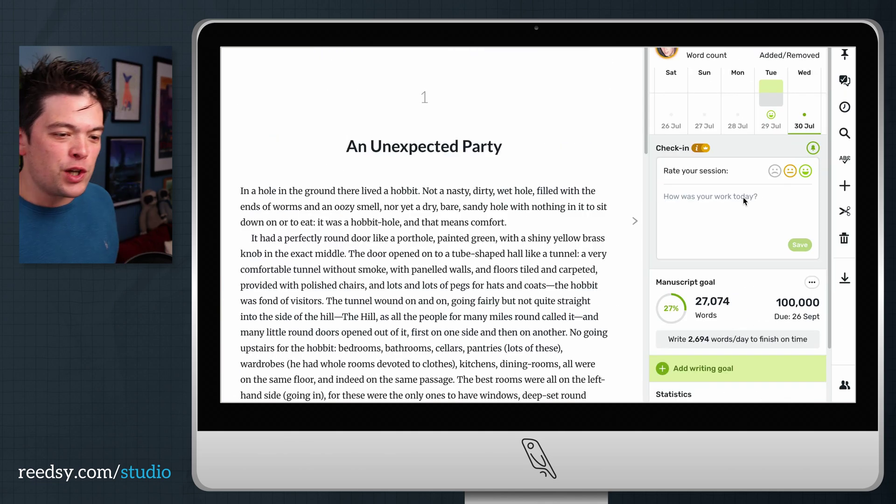
type("Lovely writing sessio")
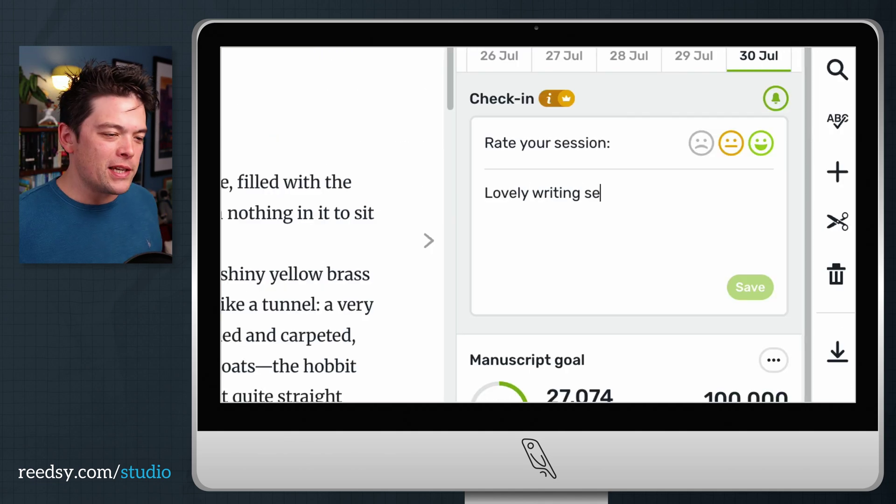
type("n!")
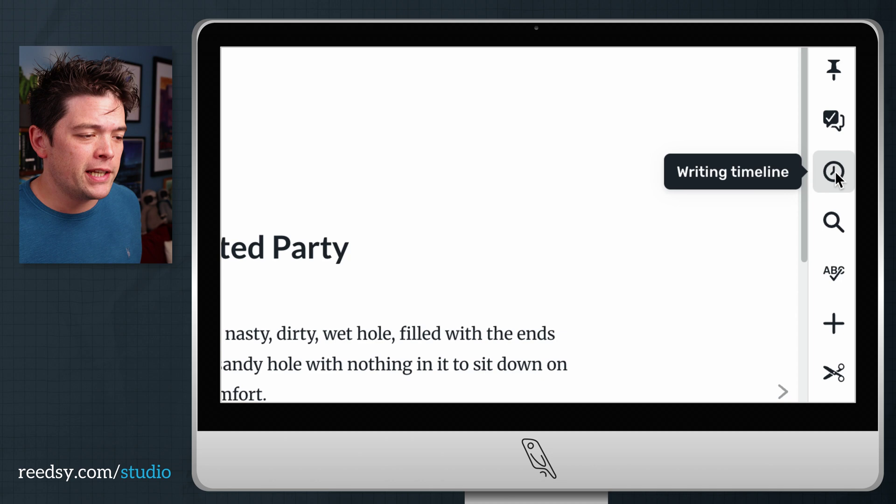
Browse the saved manuscript versions in the Writing Timeline and star Version 1.0.
left_click(835, 171)
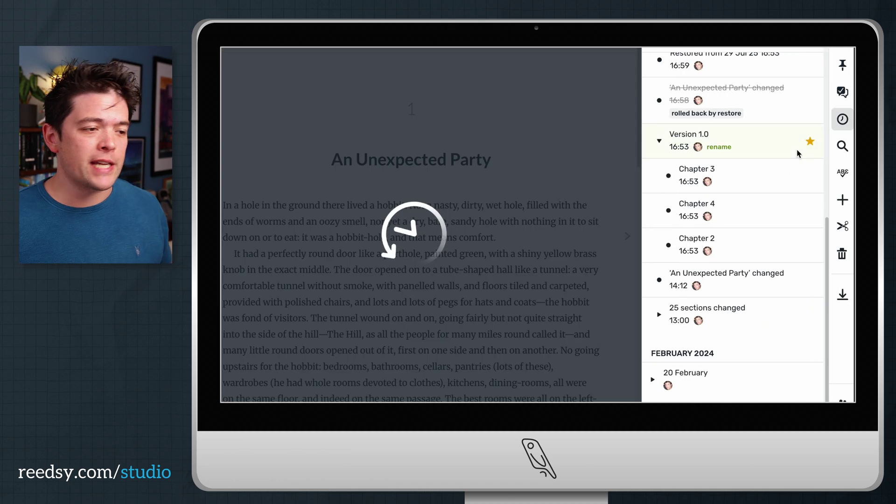
scroll(777, 187, "up", 3)
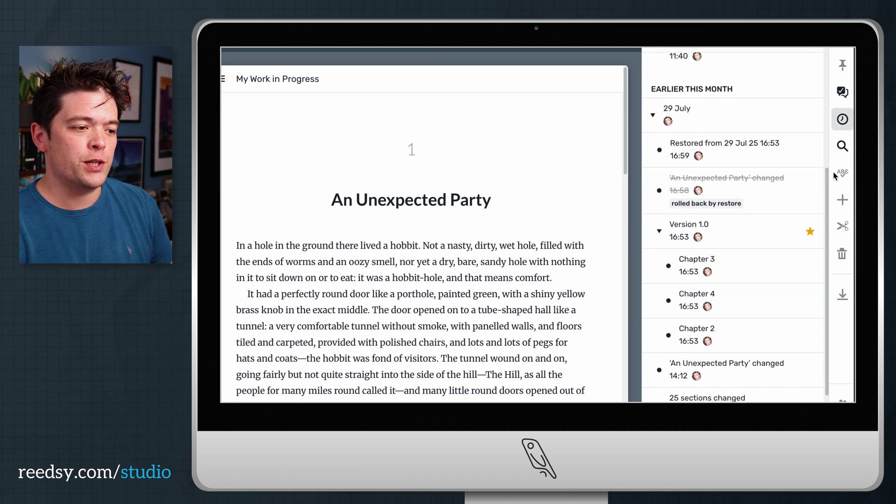
left_click(739, 286)
left_click(748, 322)
left_click(749, 347)
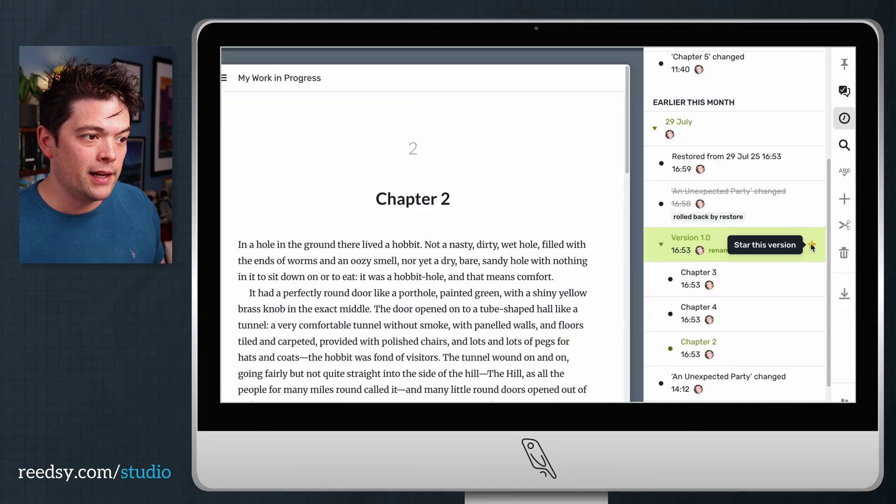
left_click(779, 305)
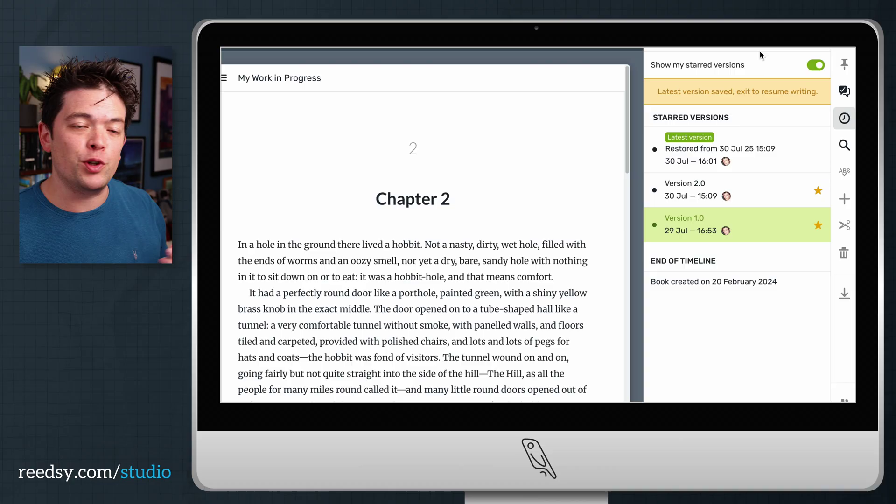
Restore the book to Version 1.0 from 29 July 16:53 and resume writing.
left_click(788, 221)
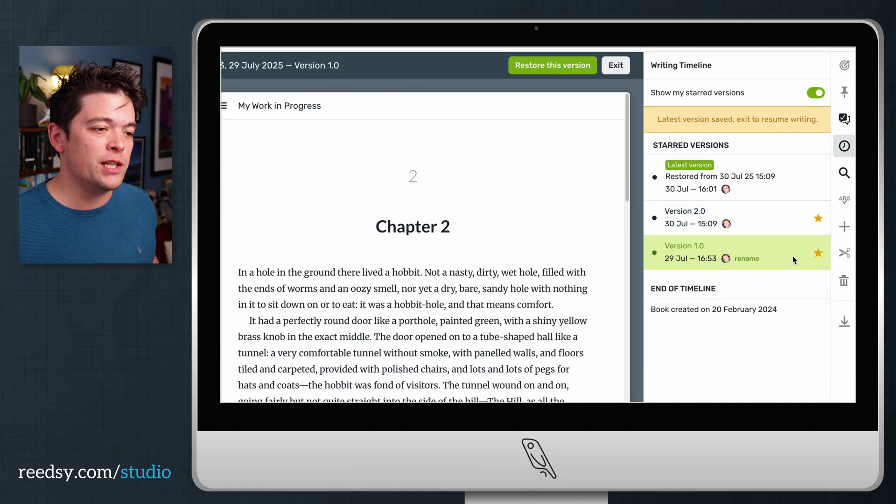
left_click(555, 70)
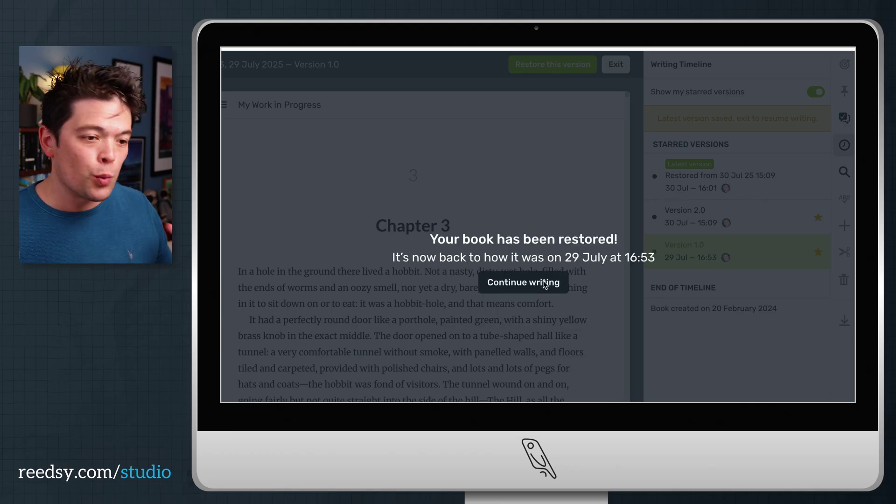
left_click(544, 283)
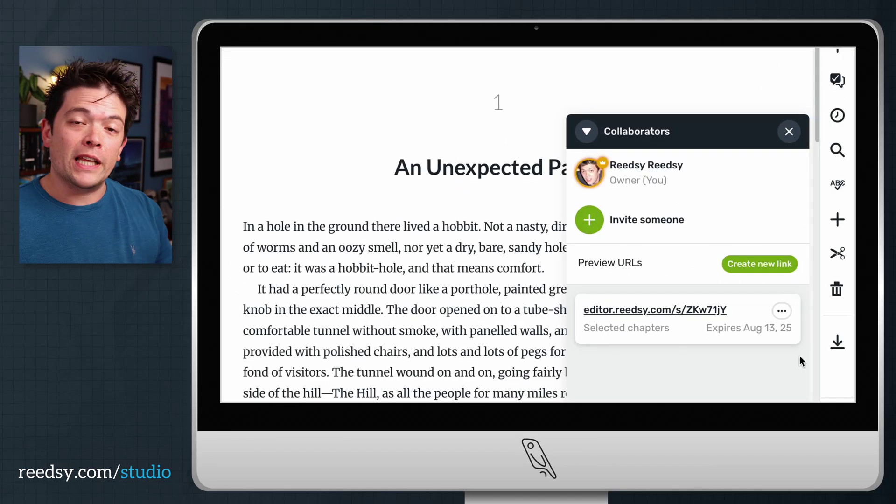
Invite a co-writer to the book using their e-mail address.
left_click(589, 218)
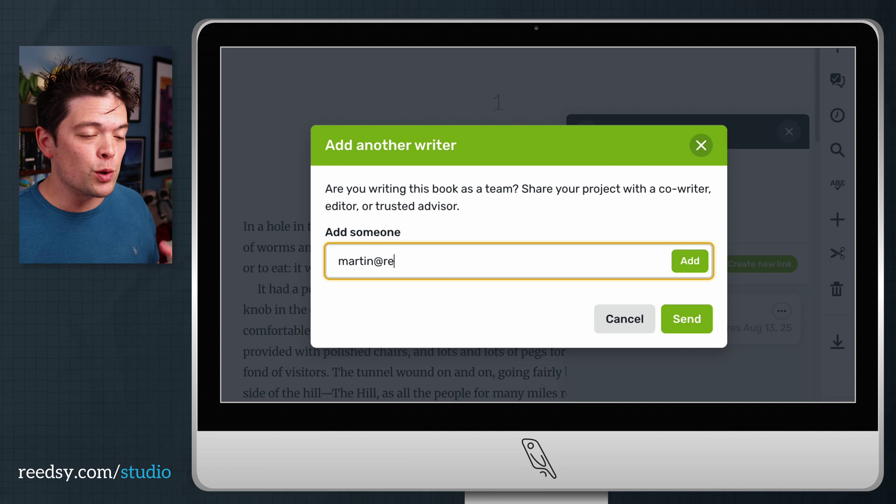
left_click(687, 319)
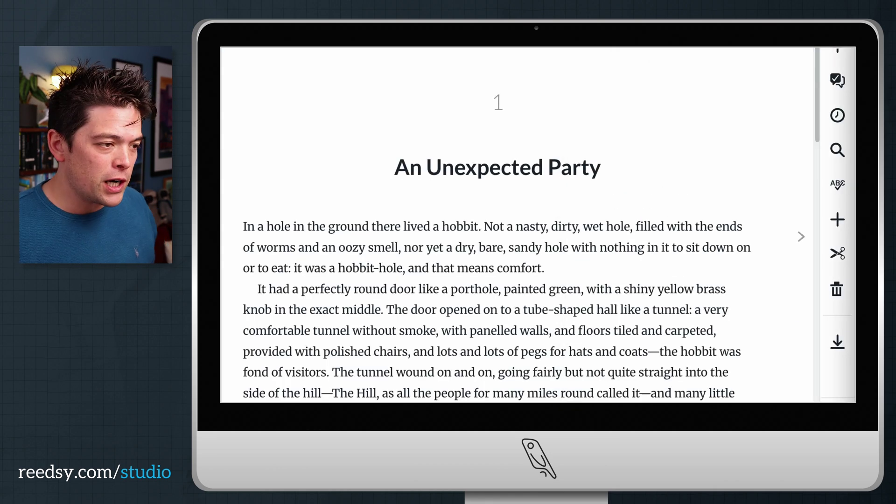
Change hobbit's h to a capital H, then reject that tracked suggestion.
key("shift+Right")
type("H")
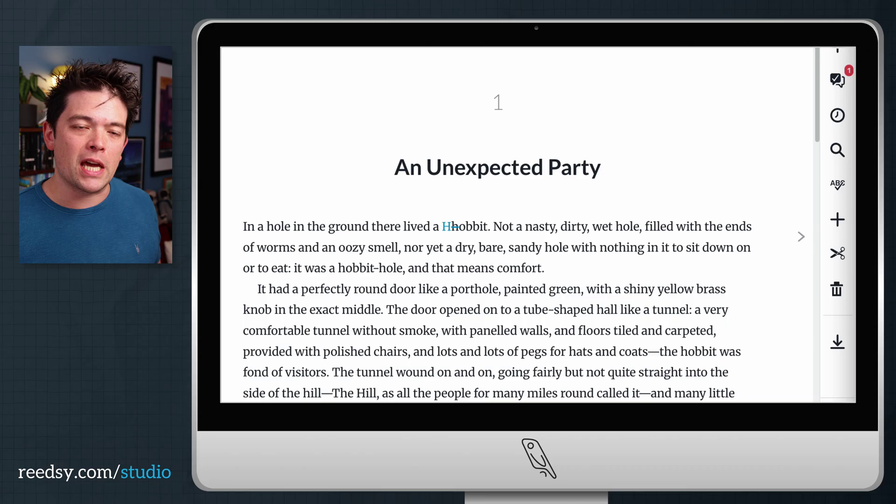
left_click(838, 81)
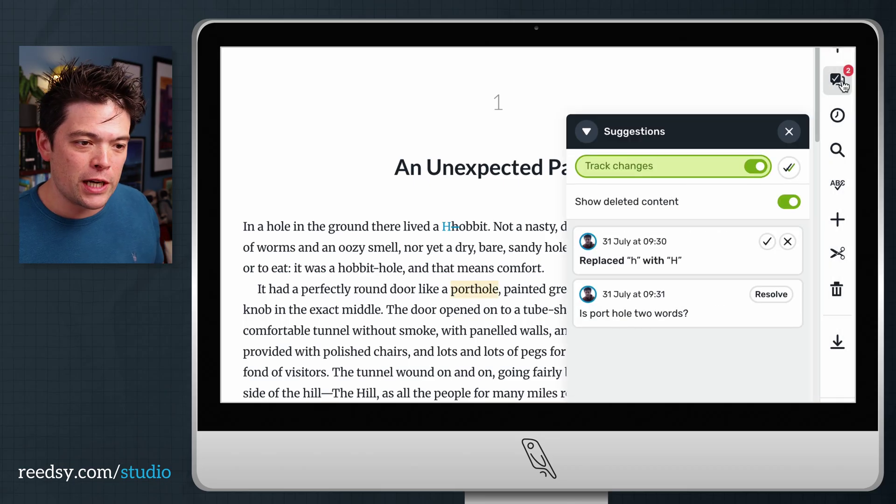
left_click(788, 241)
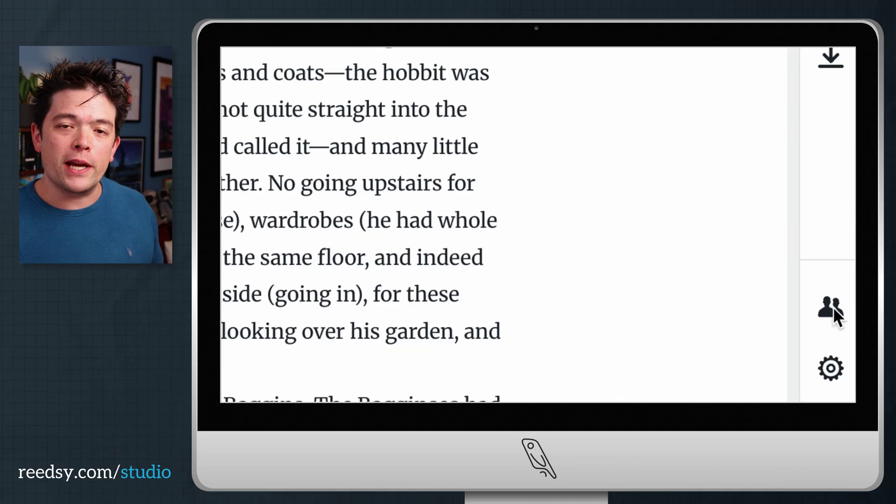
Create a preview link for chapter 1 only, expiring Aug 13 2025, and review the read-only view.
left_click(831, 309)
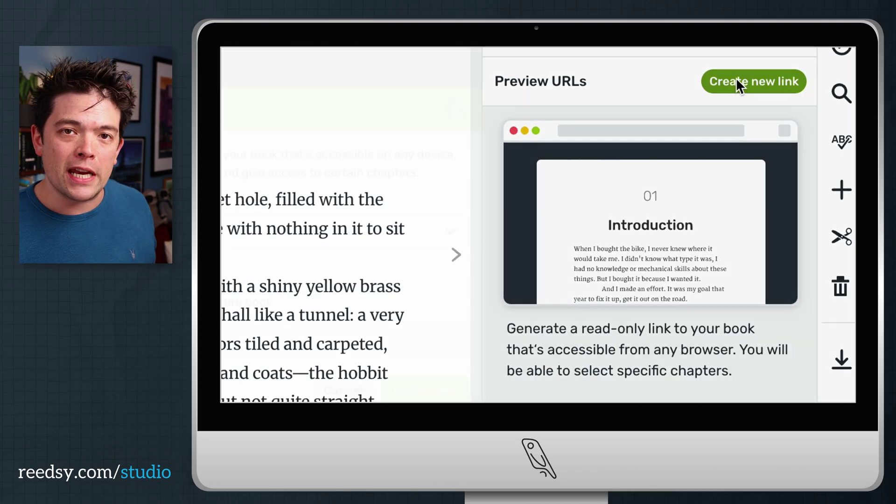
left_click(736, 81)
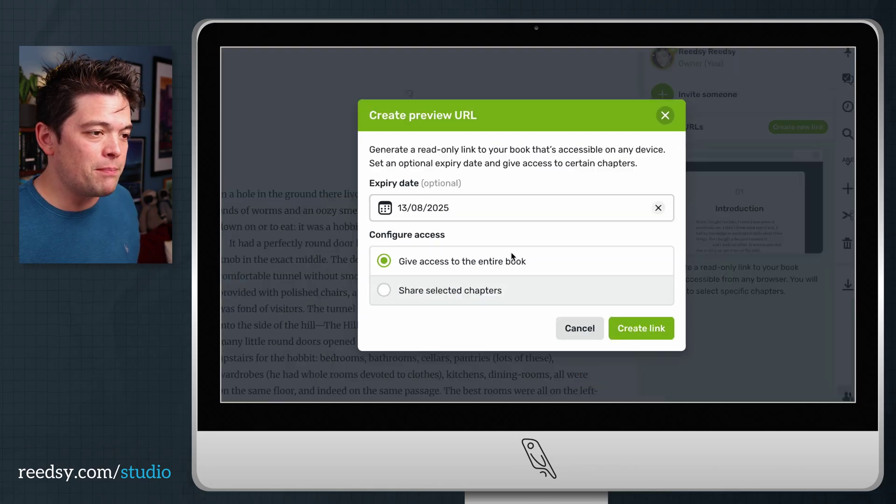
left_click(409, 292)
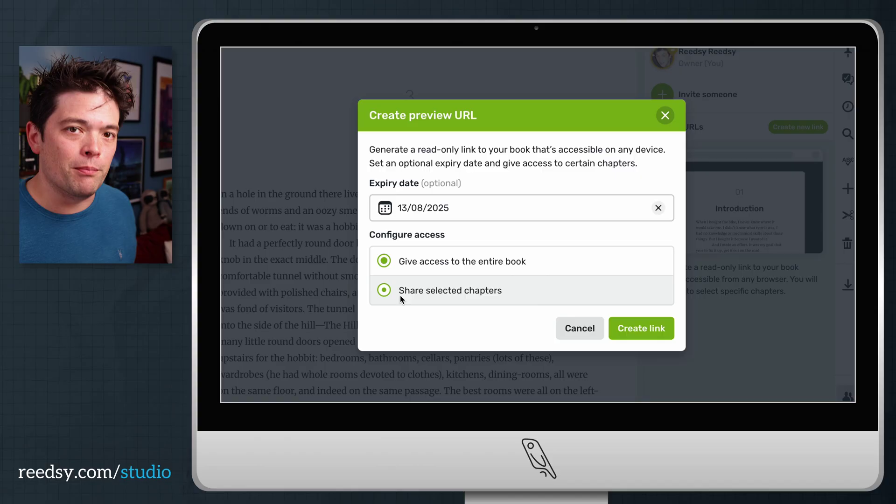
left_click(413, 276)
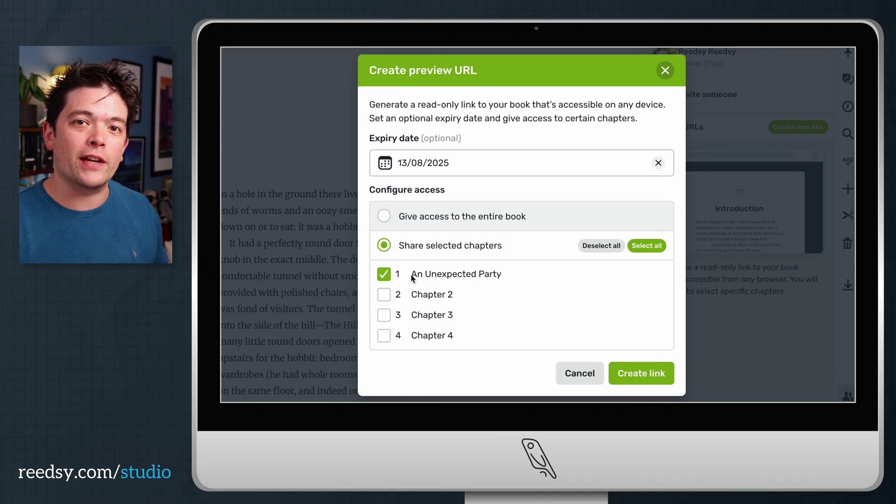
left_click(660, 379)
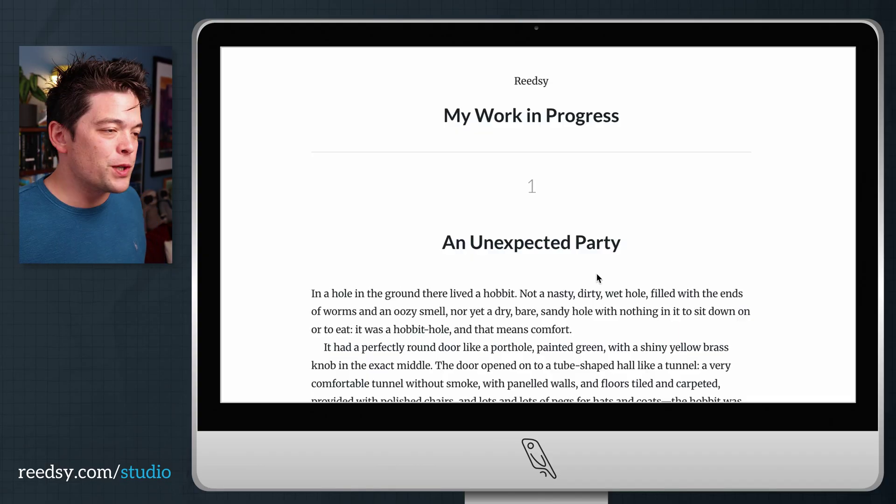
scroll(739, 273, "down", 3)
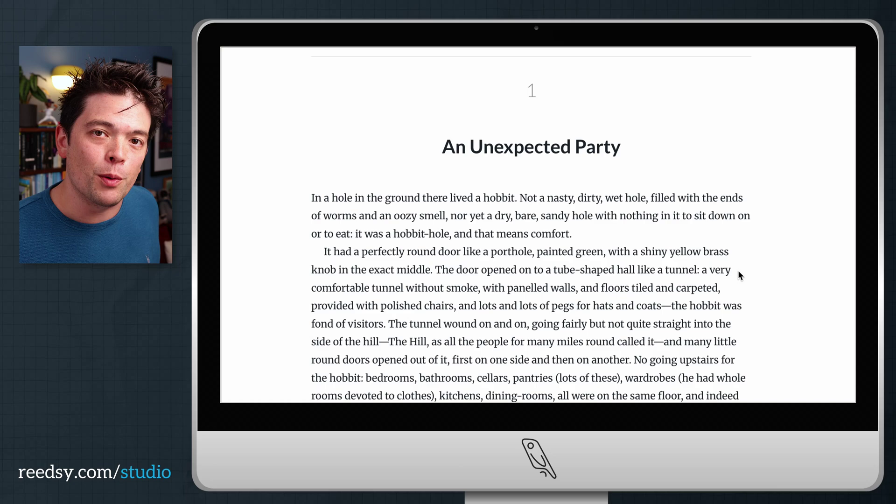
scroll(739, 273, "down", 6)
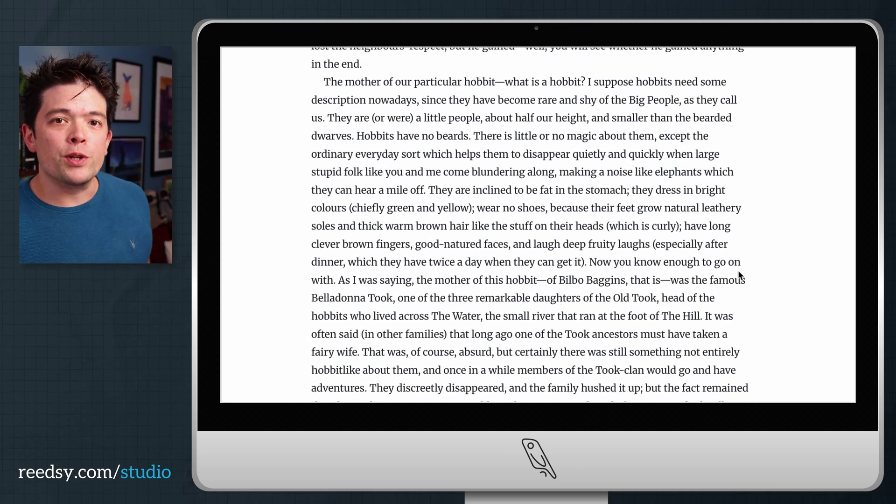
scroll(745, 176, "up", 10)
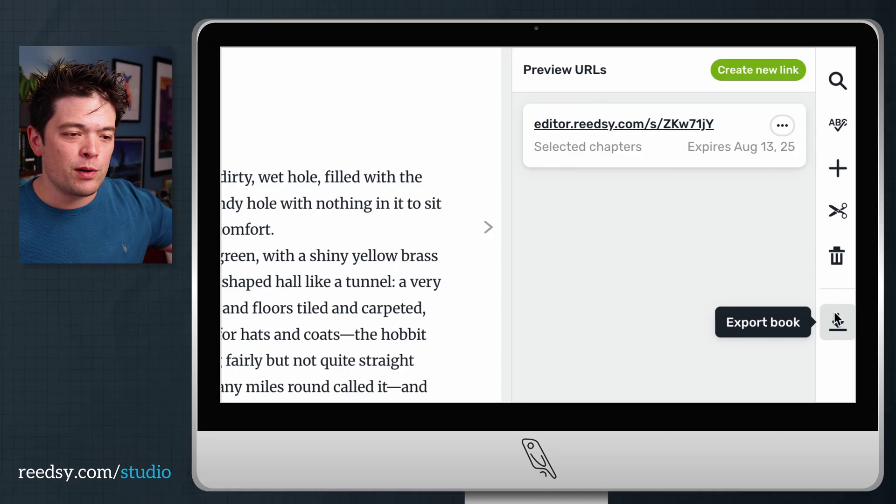
Export a .docx backup of the book and inspect the An Unexpected Party chapter heading.
left_click(834, 312)
left_click(767, 305)
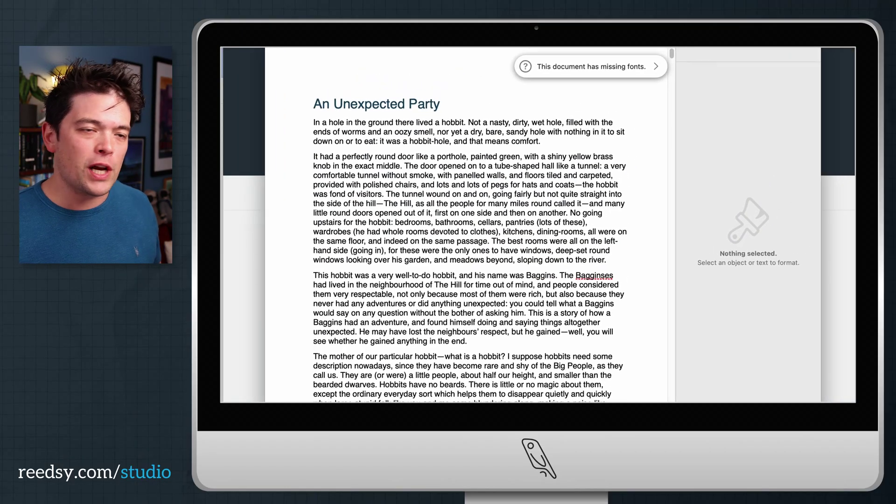
left_click(634, 111)
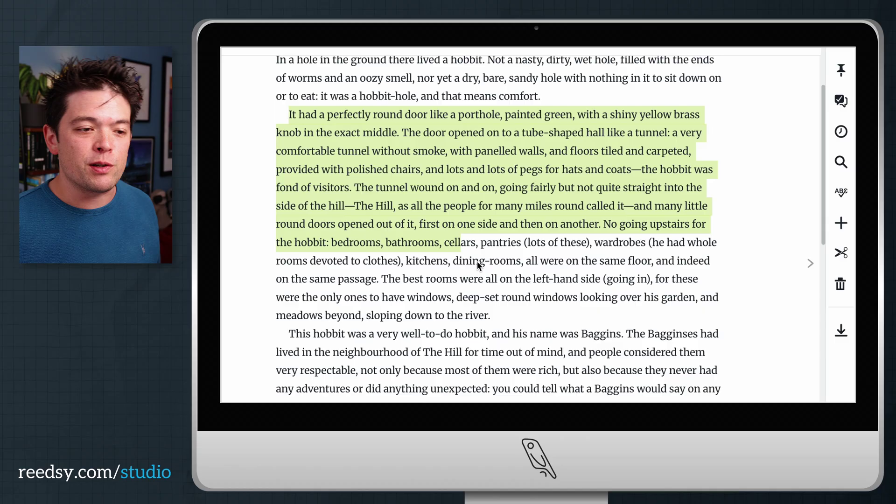
Apply and then remove bold and italic on the paragraph beginning 'It had a perfectly round door'.
left_click_drag(477, 261, 504, 306)
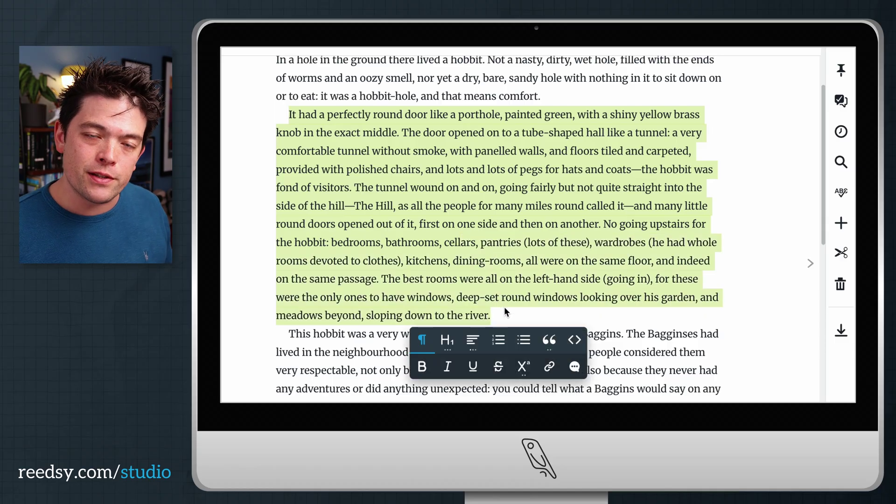
left_click(422, 367)
left_click(450, 367)
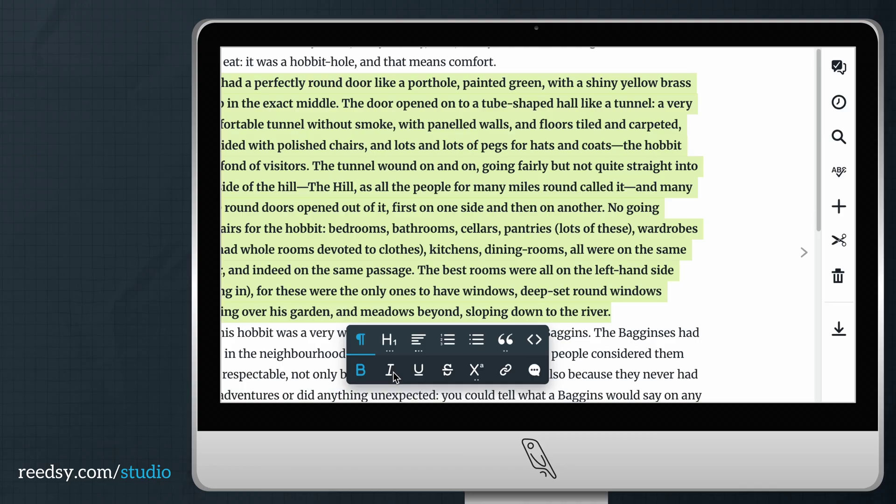
left_click(448, 348)
key("ctrl+b")
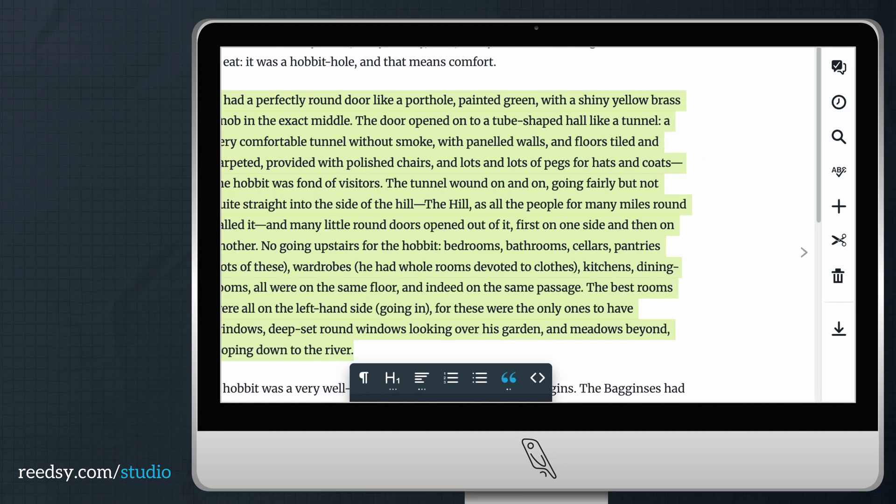
Insert the 1pipe.jpg picture into the chapter.
left_click(838, 206)
left_click(749, 193)
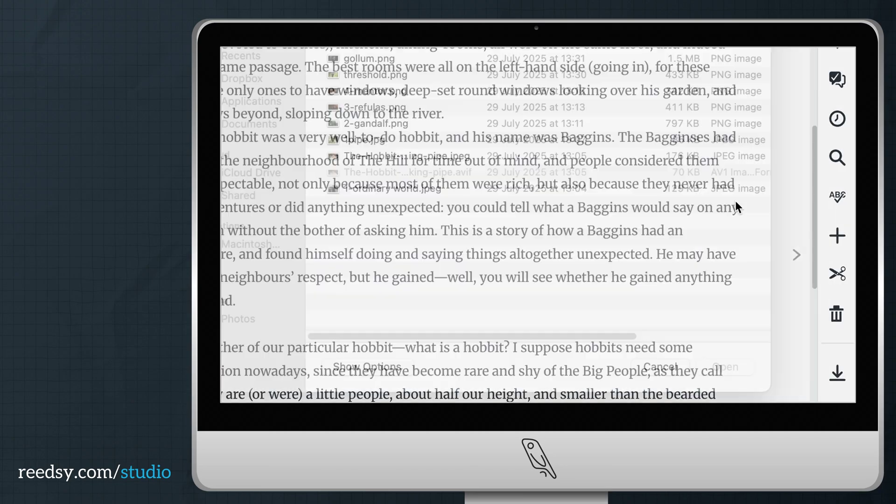
double_click(367, 164)
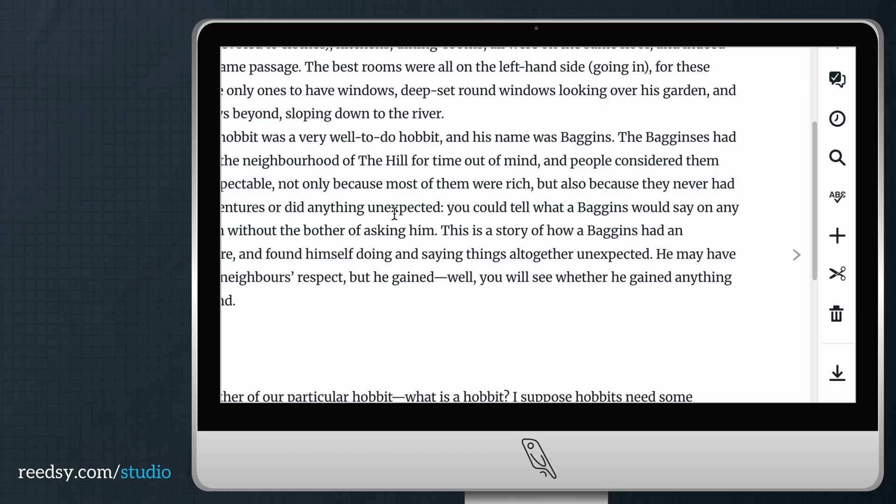
Add an endnote after 'Big People' beginning 'For that is'.
scroll(452, 250, "down", 5)
scroll(455, 254, "down", 2)
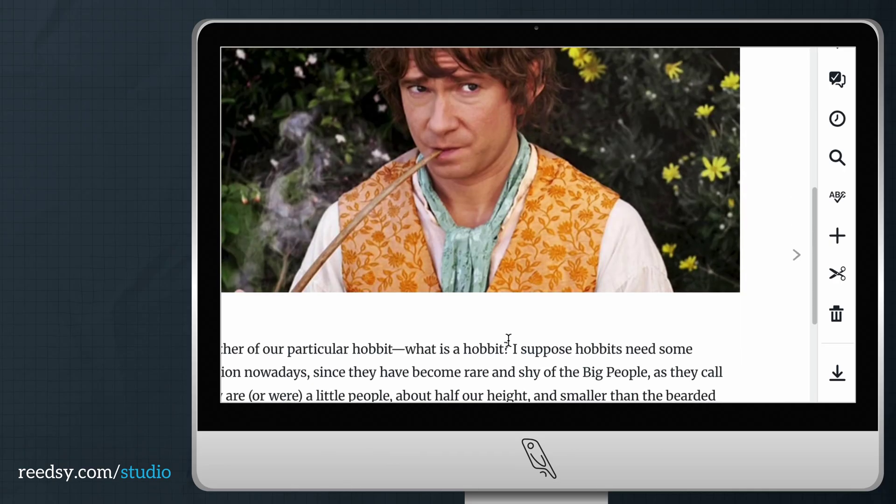
scroll(560, 341, "down", 1)
left_click(648, 344)
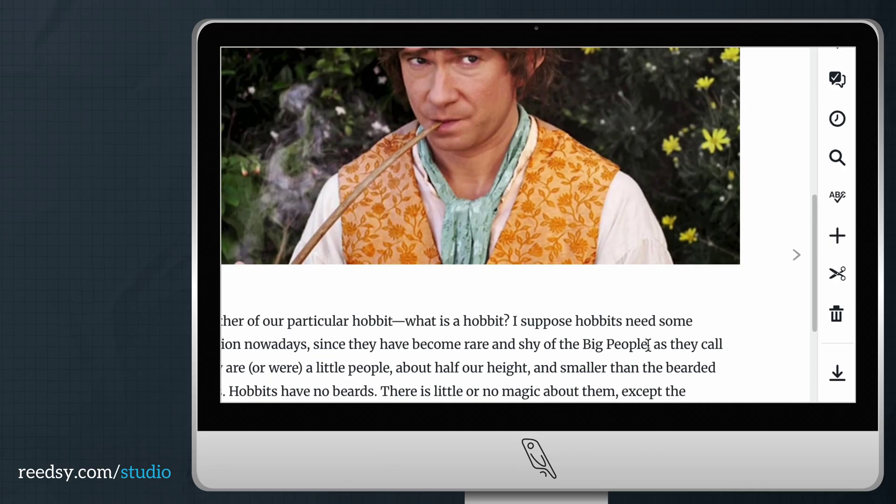
left_click(842, 238)
left_click(718, 247)
type("For that is")
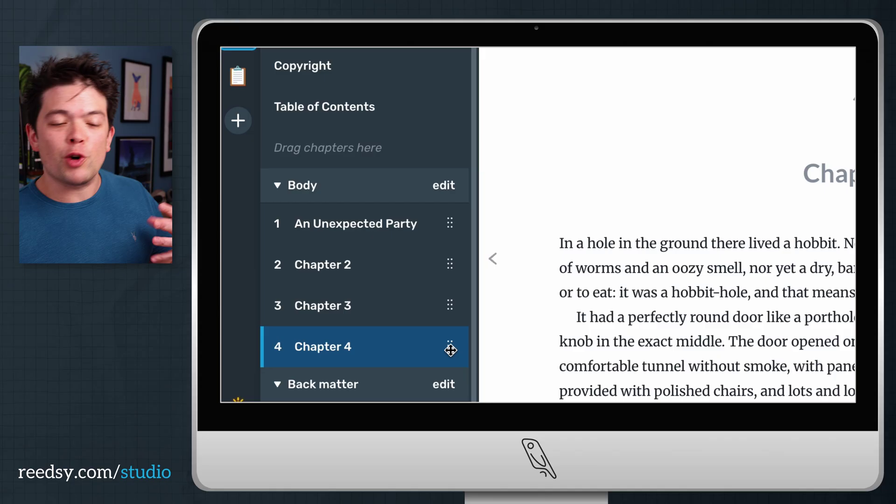
Move a body chapter into the front matter as Introduction and add a Prologue to the body.
left_click_drag(450, 347, 436, 139)
left_click(677, 129)
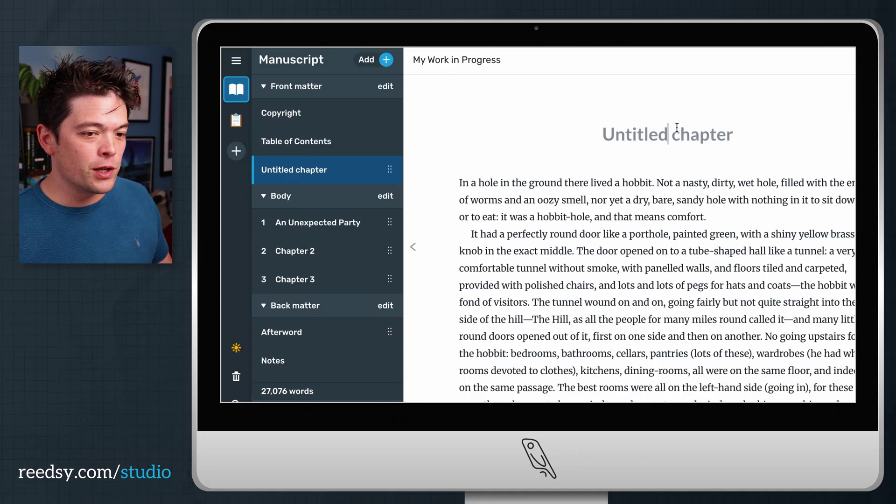
type("Introduction")
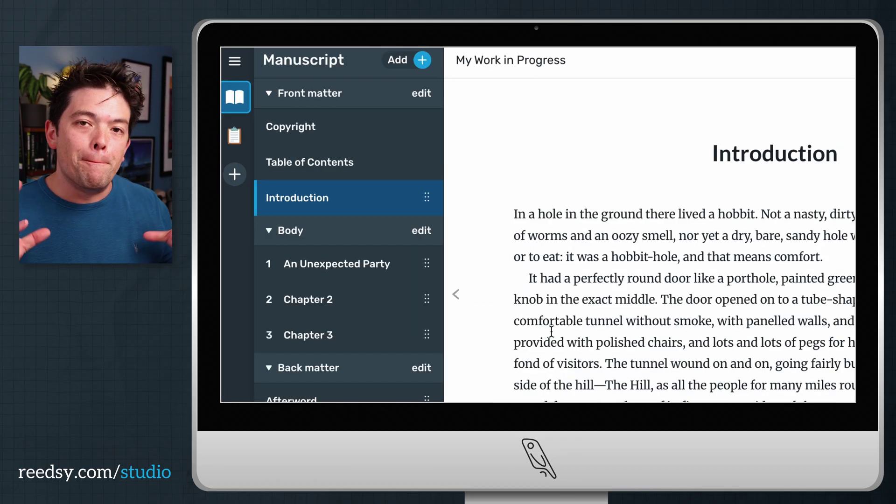
left_click(426, 234)
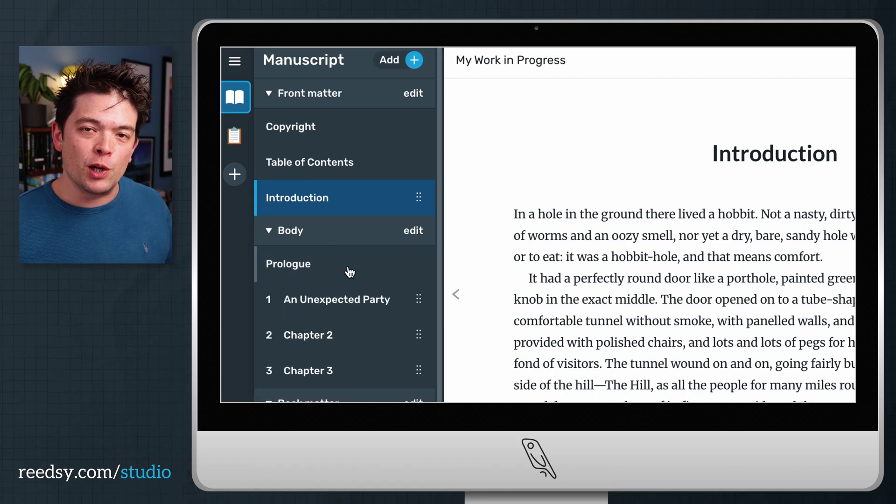
left_click(345, 270)
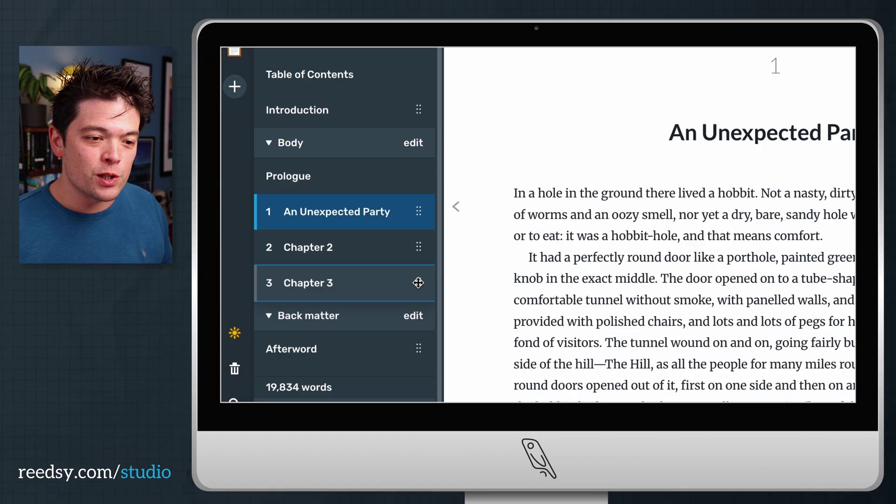
Move Chapter 3 into the back matter titled Acknowledgments.
left_click_drag(419, 320, 398, 348)
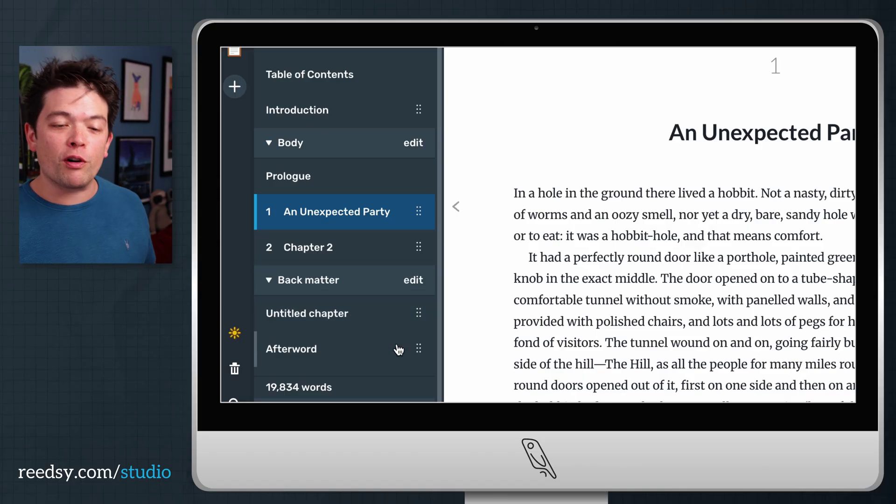
type("A")
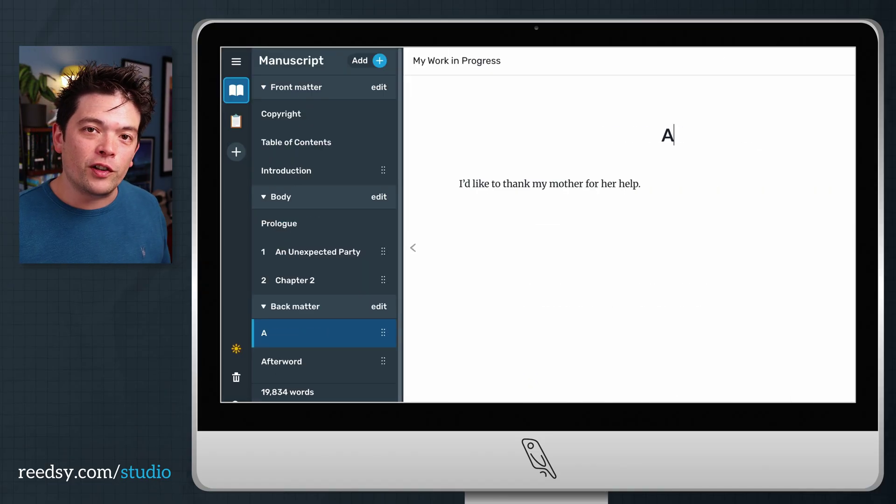
type("cknowl")
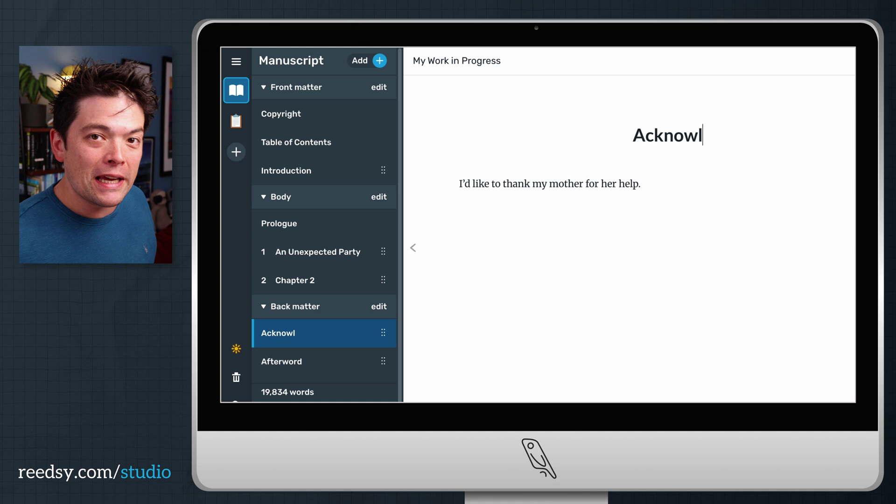
type("edgments")
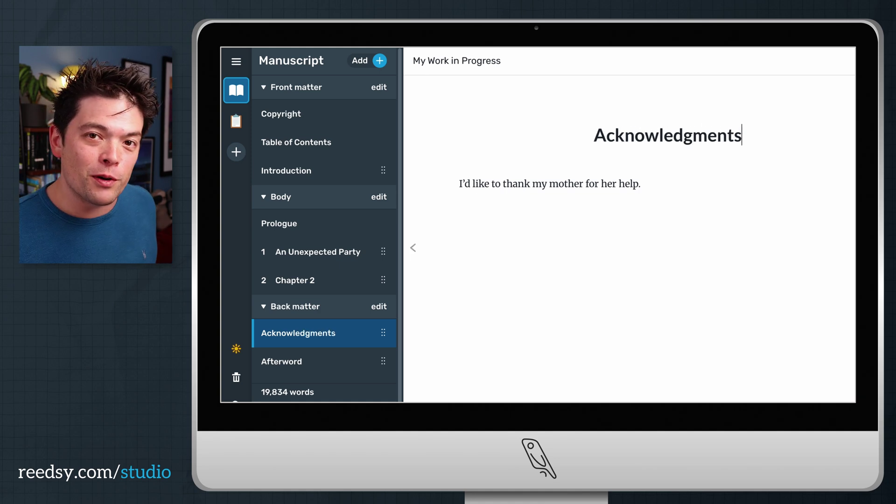
left_click(283, 362)
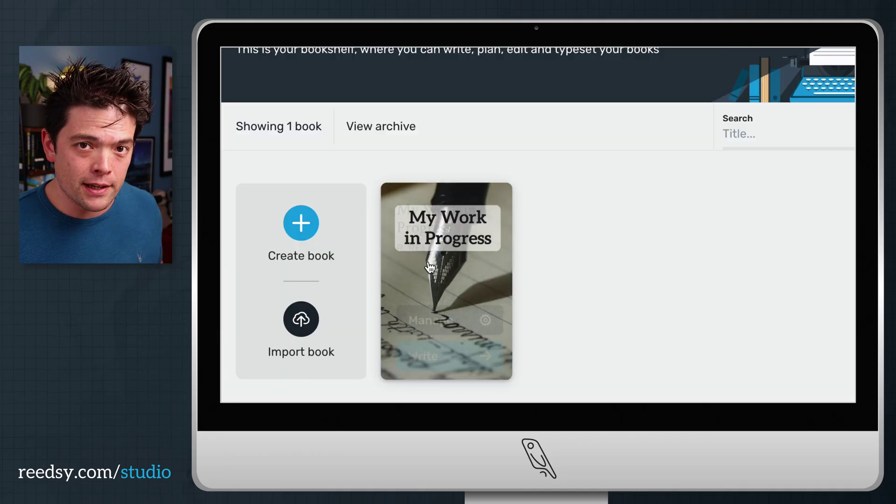
Import A Scandal in Bohemia.docx from the computer as a new book.
left_click(298, 326)
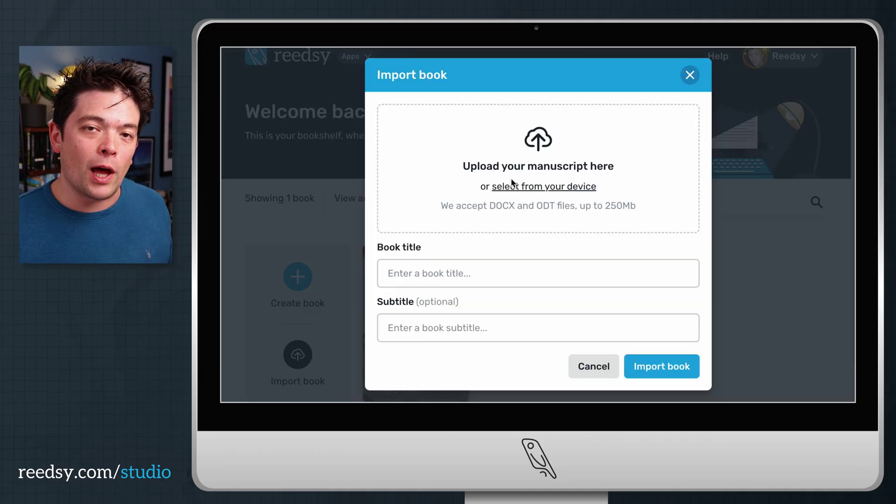
left_click(522, 184)
left_click(414, 172)
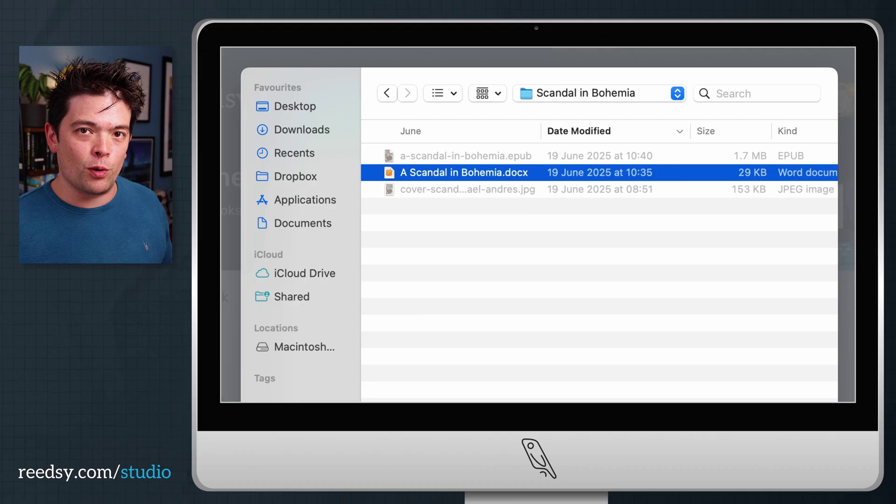
key("Return")
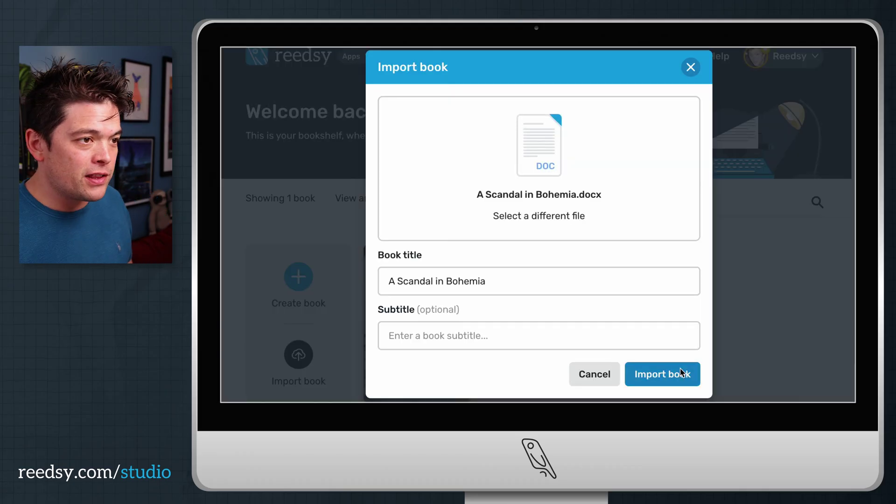
left_click(681, 372)
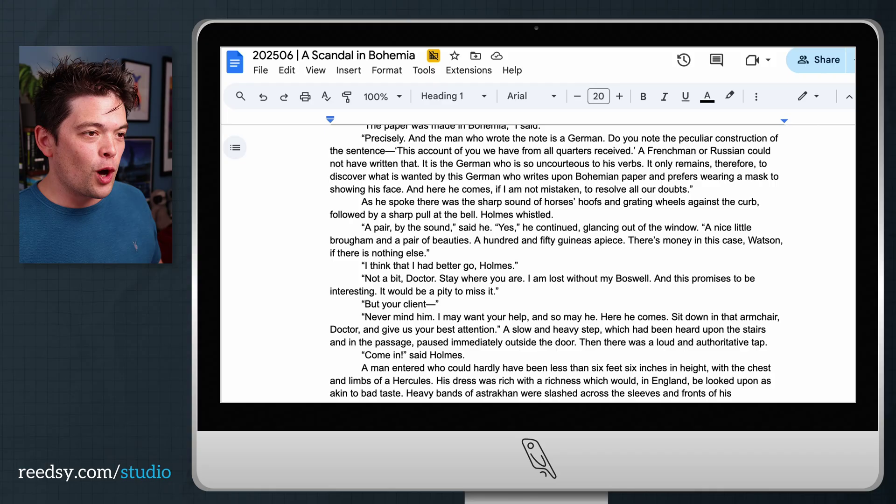
Apply Heading 1 to the CHAPTER I heading in Google Docs, then select CHAPTER II.
scroll(622, 204, "up", 15)
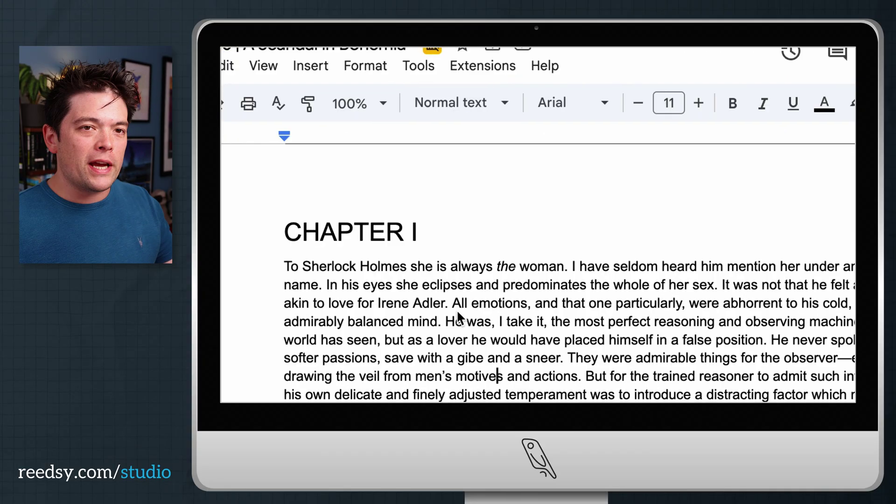
left_click_drag(448, 232, 310, 226)
left_click(456, 106)
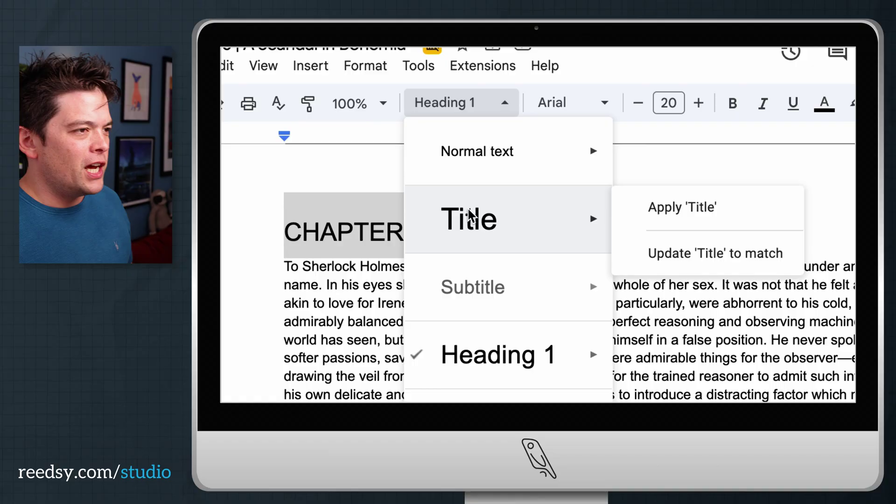
left_click(469, 368)
scroll(468, 368, "down", 20)
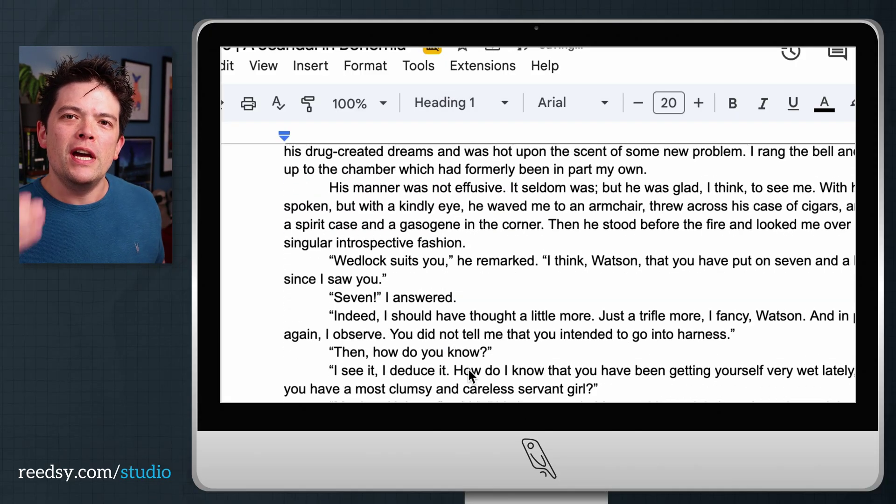
left_click_drag(377, 357, 286, 362)
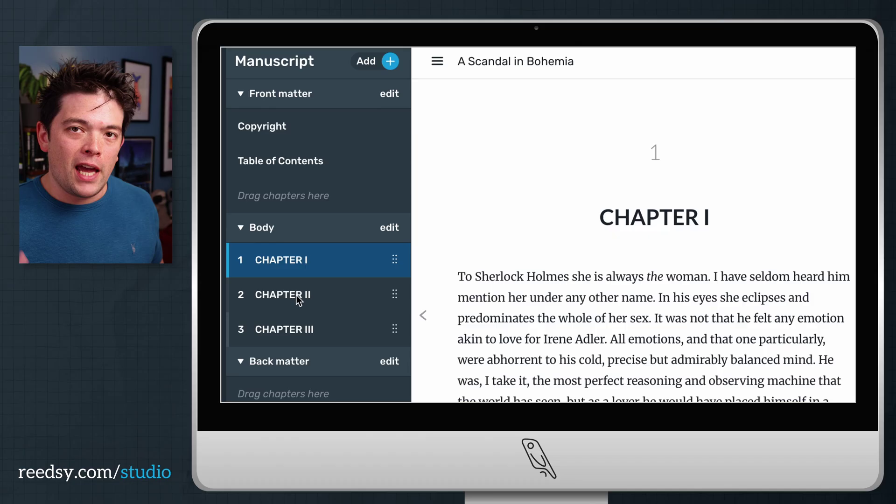
View the CHAPTER II and CHAPTER III sections of A Scandal in Bohemia.
left_click(299, 293)
left_click(316, 334)
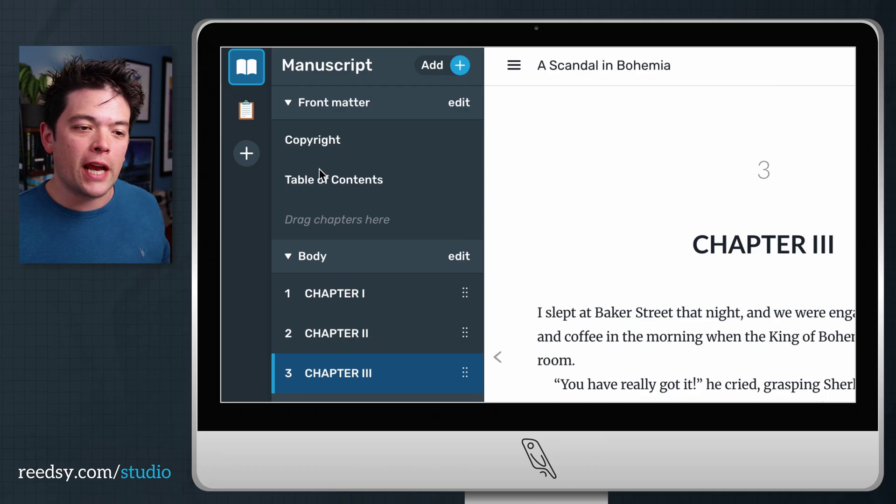
Enter the author's pen name on the book's copyright page.
left_click(315, 141)
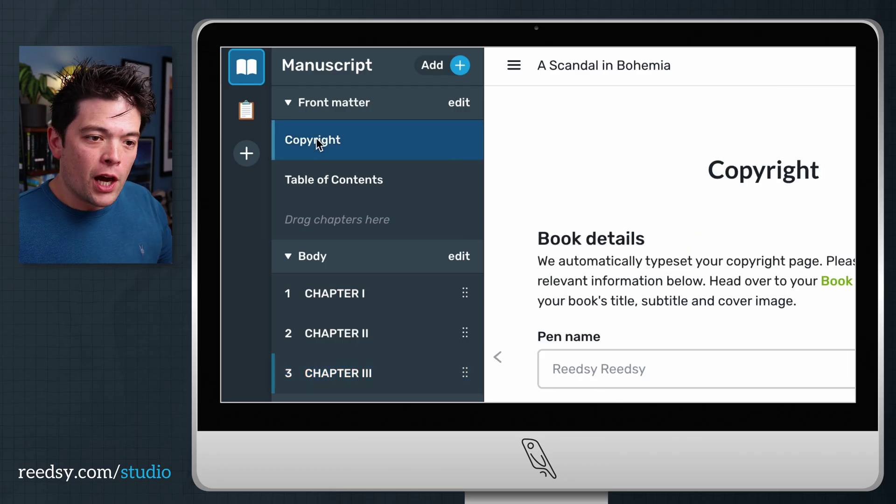
left_click(447, 293)
type("Arthur Conan Doyle")
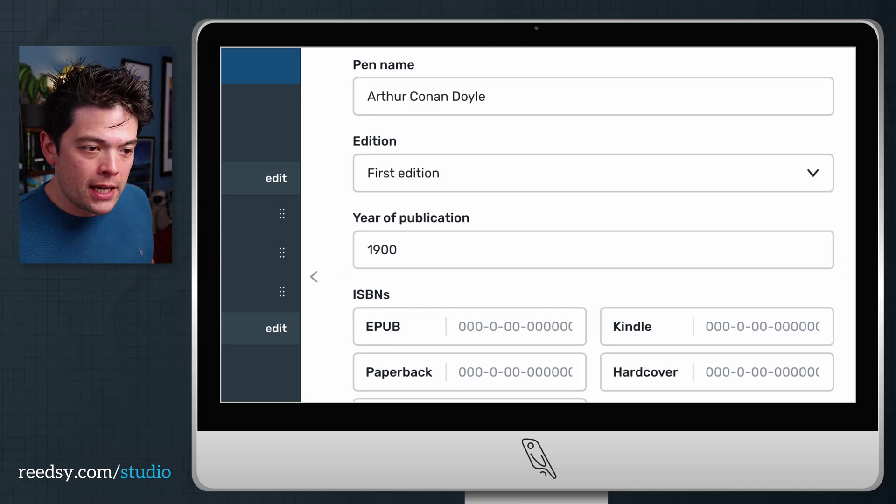
Tick the Fiction and Additional clauses on the copyright page.
scroll(593, 225, "down", 10)
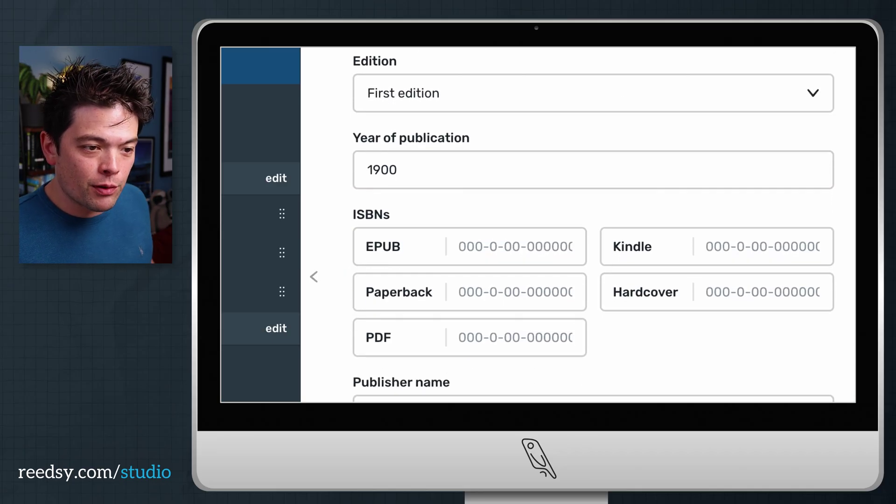
scroll(593, 224, "down", 4)
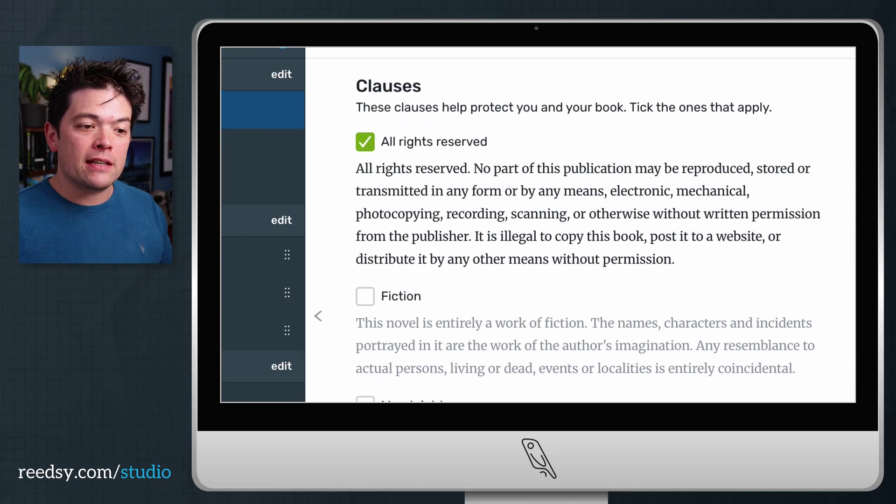
left_click(364, 298)
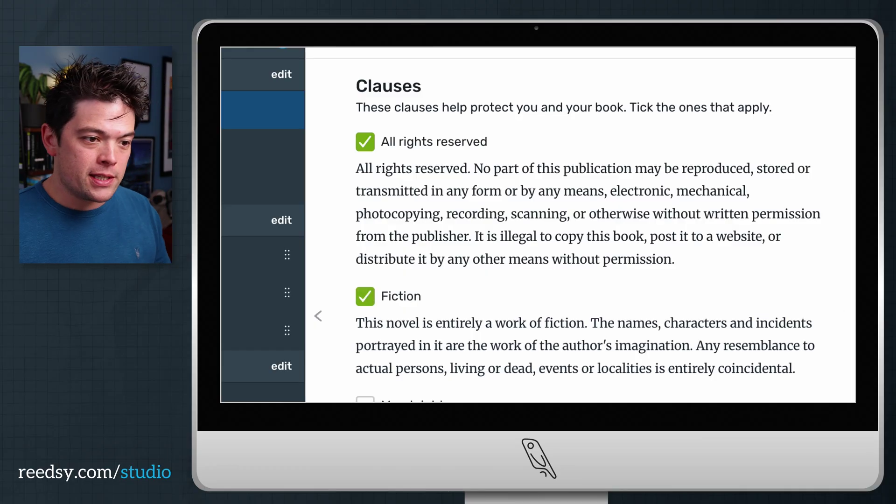
scroll(536, 224, "down", 8)
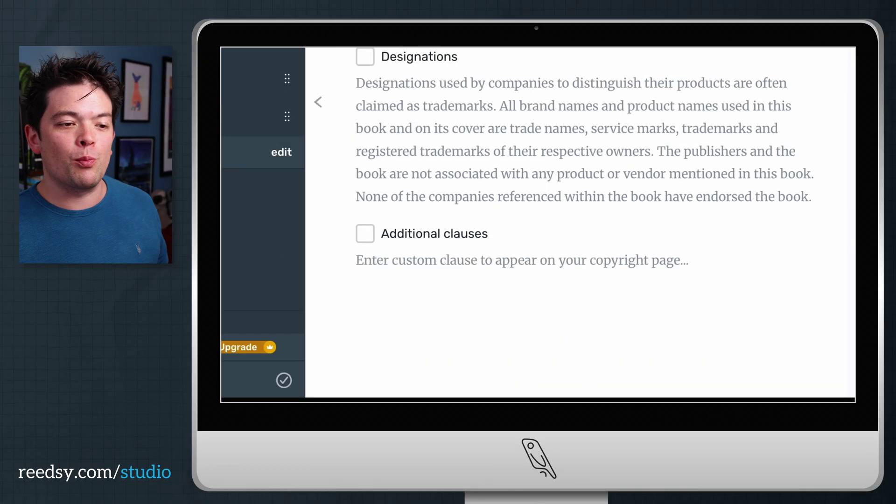
left_click(363, 236)
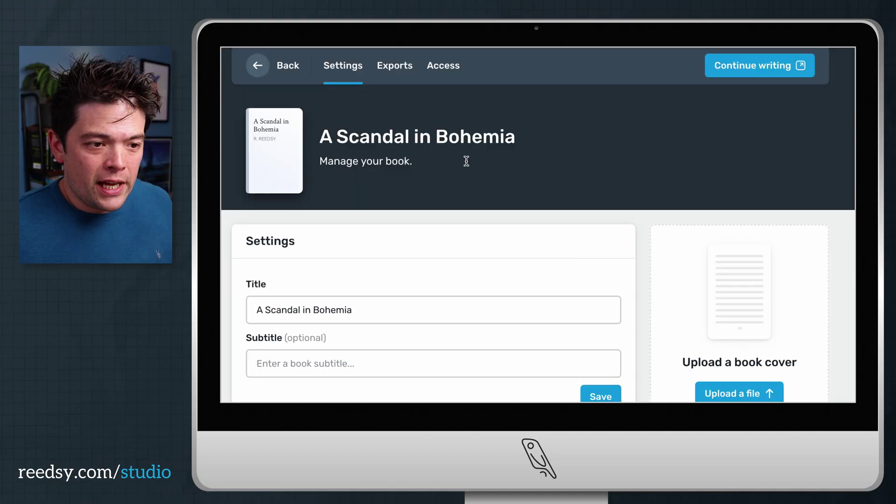
Upload the cover JPG (cover-scand…ael-andres.jpg) as the cover of A Scandal in Bohemia.
scroll(466, 165, "down", 1)
left_click(730, 358)
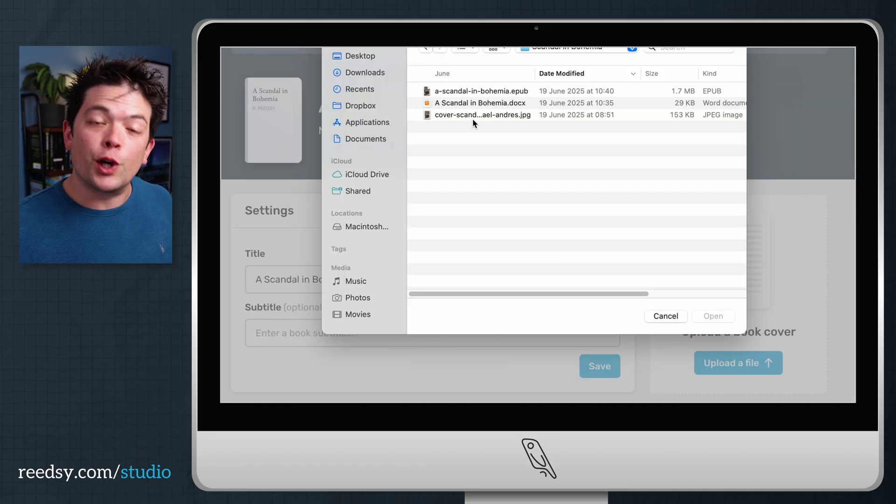
left_click(491, 114)
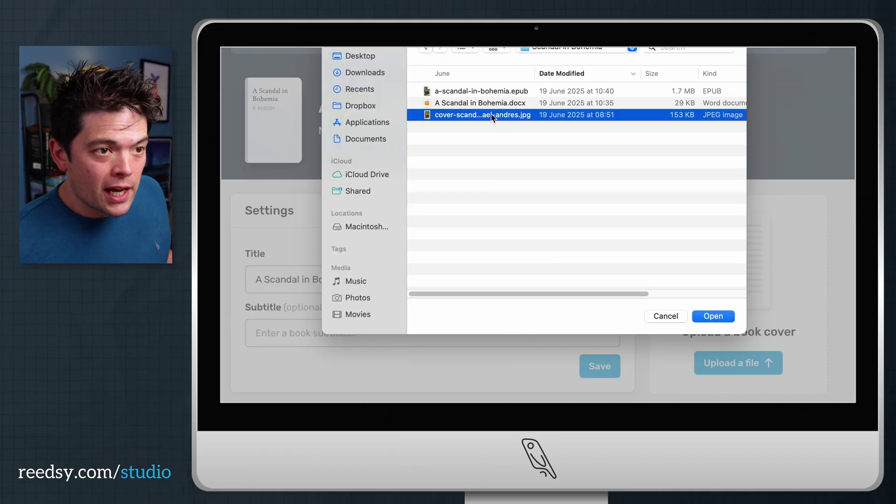
key("Return")
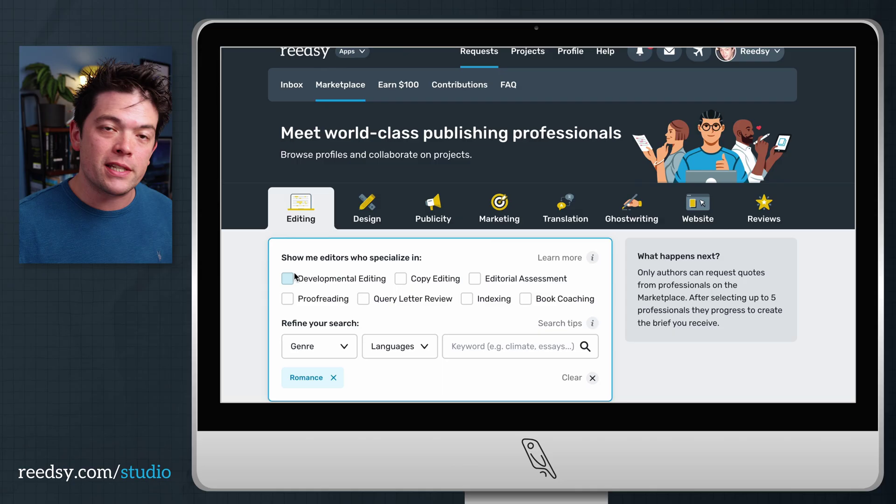
Filter Design professionals to Cover Design and view the top designer's cover portfolio.
left_click(367, 208)
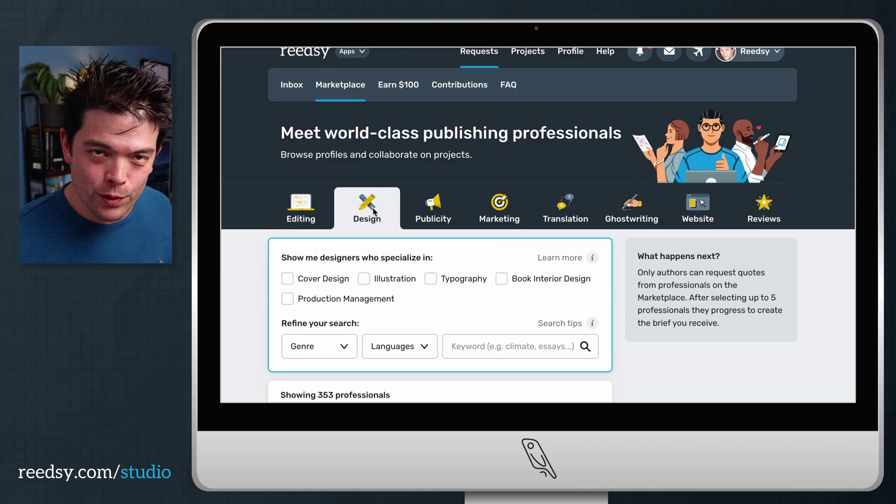
scroll(269, 213, "down", 2)
left_click(287, 205)
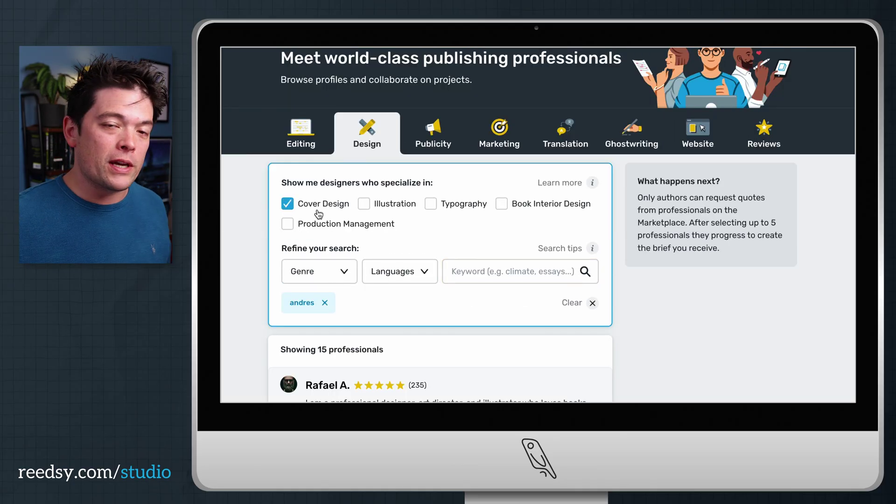
scroll(316, 210, "down", 3)
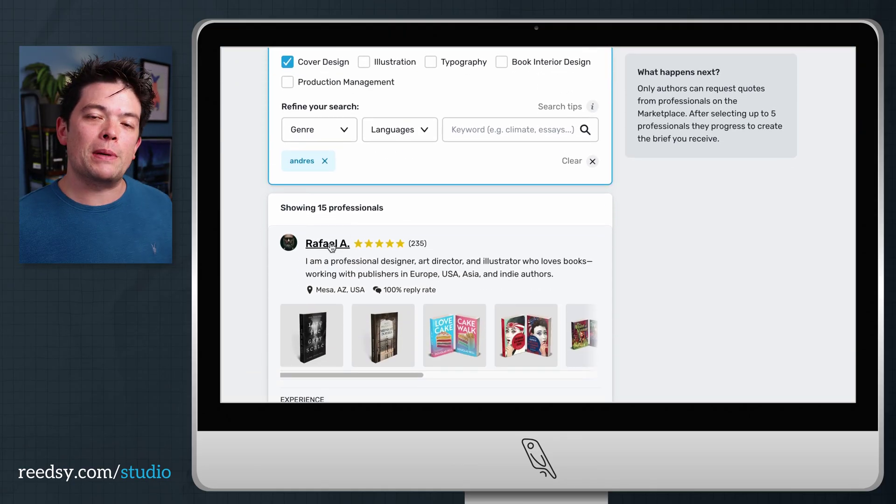
left_click(332, 247)
scroll(851, 109, "down", 15)
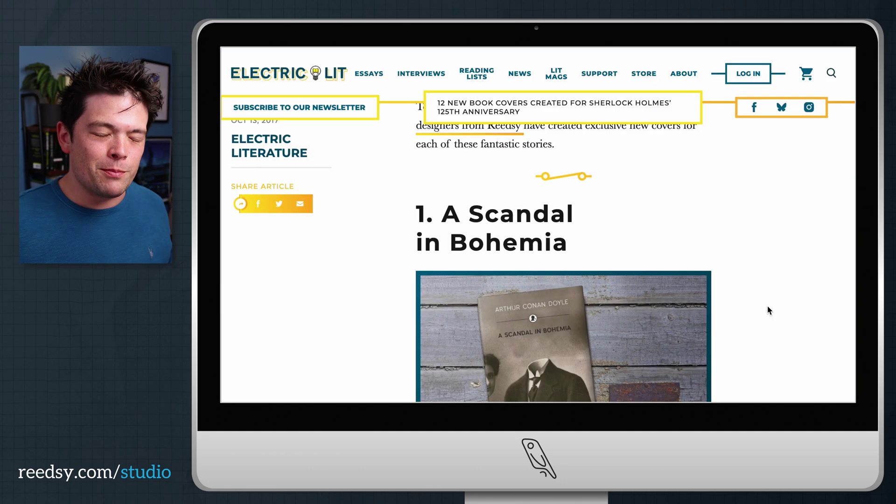
scroll(768, 309, "down", 3)
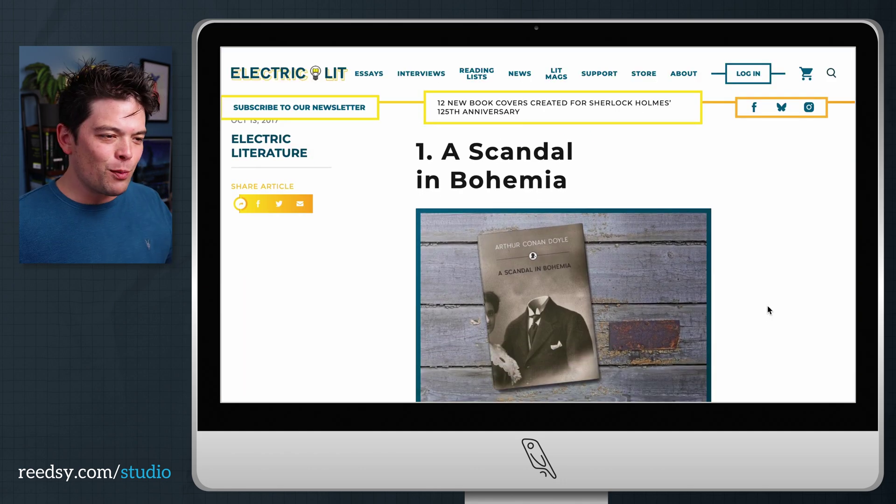
scroll(768, 309, "down", 10)
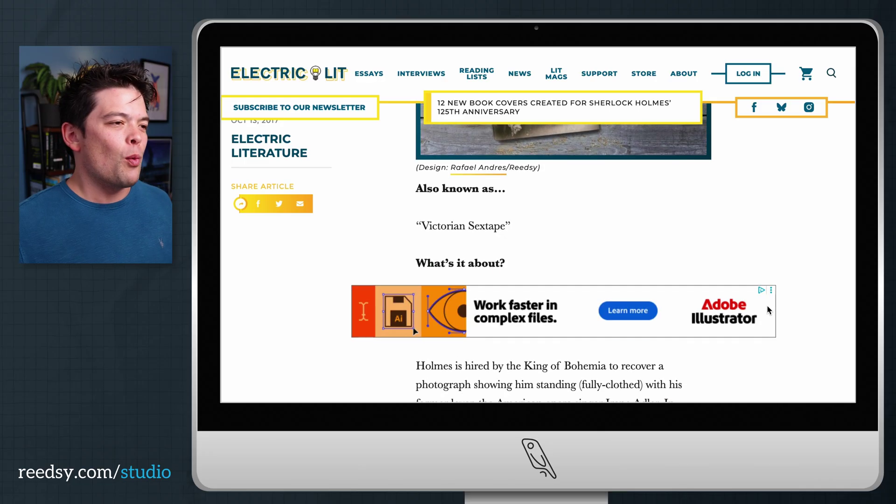
scroll(767, 306, "down", 10)
scroll(767, 306, "up", 4)
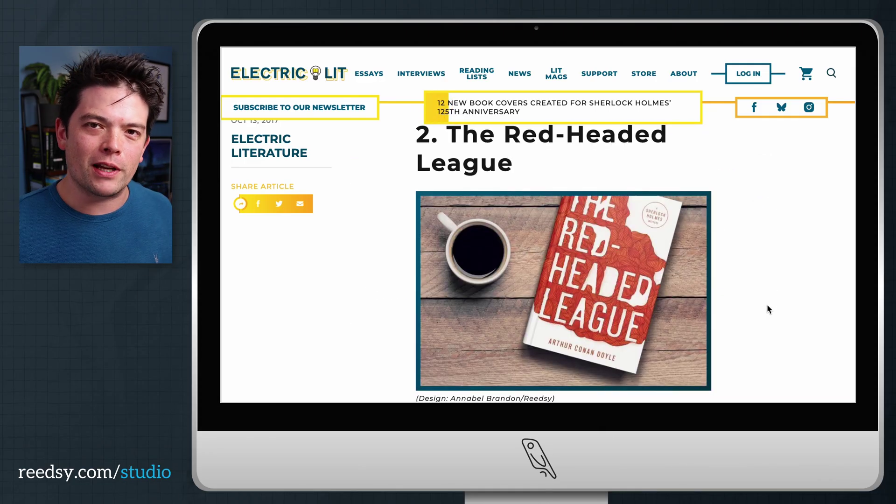
scroll(538, 262, "down", 10)
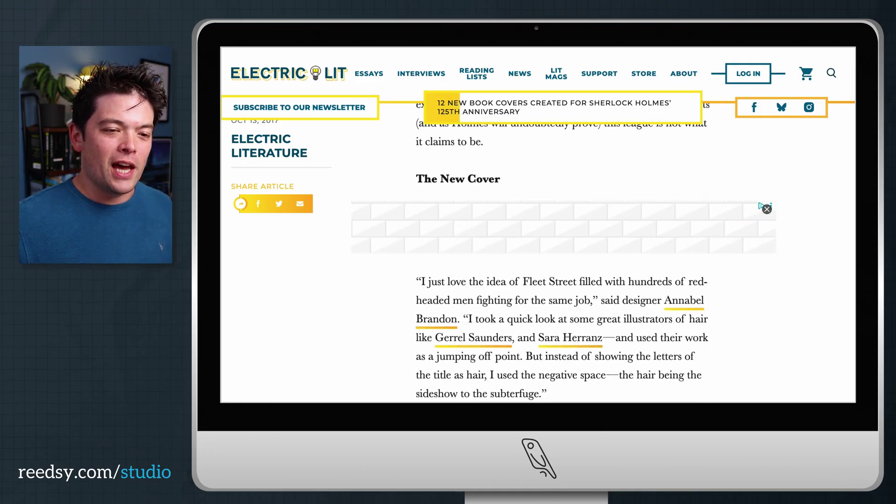
scroll(538, 262, "down", 10)
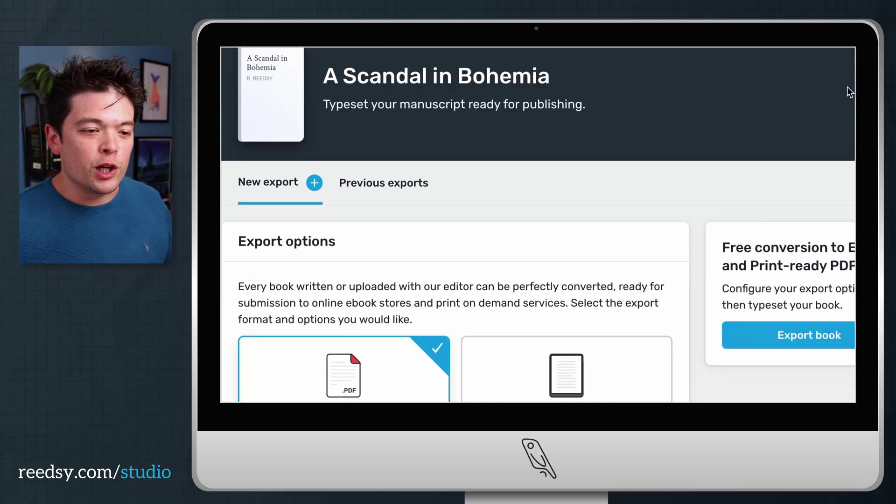
Switch the book's template from Classic to Romance.
scroll(845, 93, "down", 4)
scroll(842, 106, "down", 5)
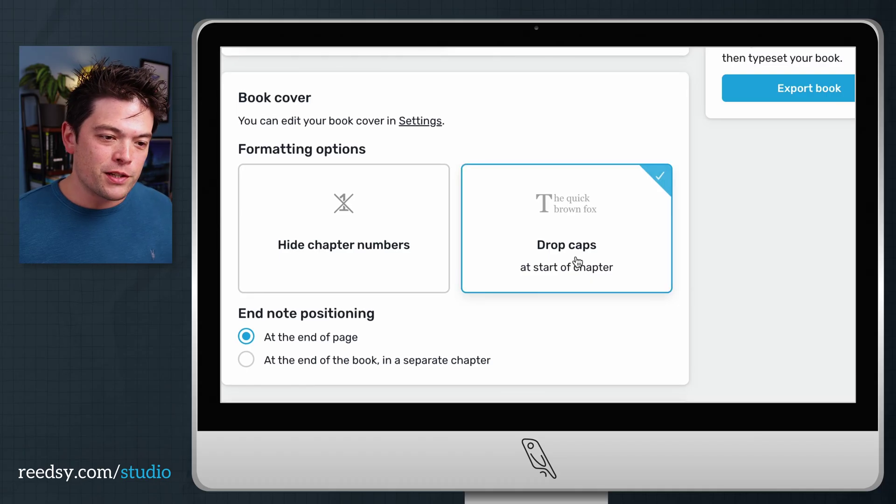
scroll(542, 289, "down", 5)
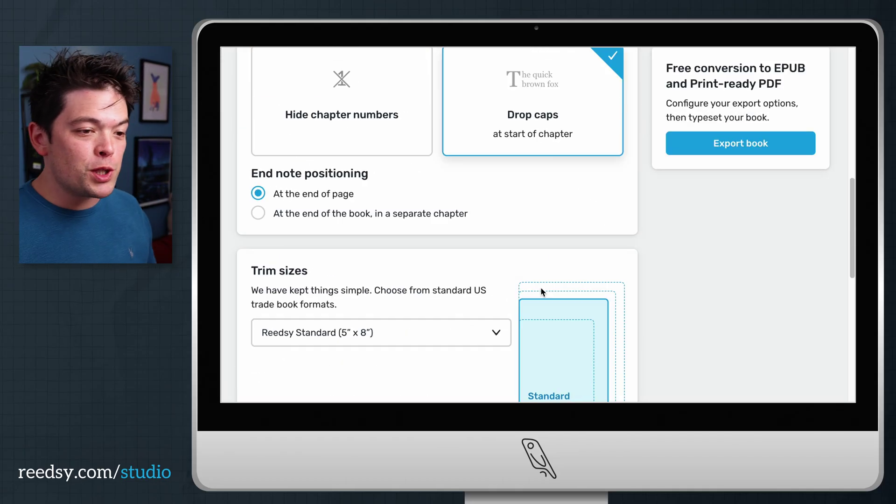
scroll(542, 289, "down", 6)
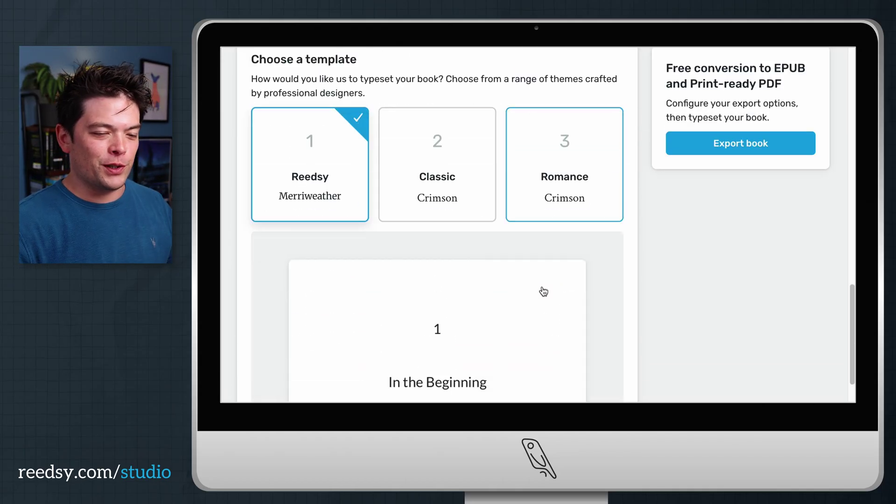
left_click(444, 159)
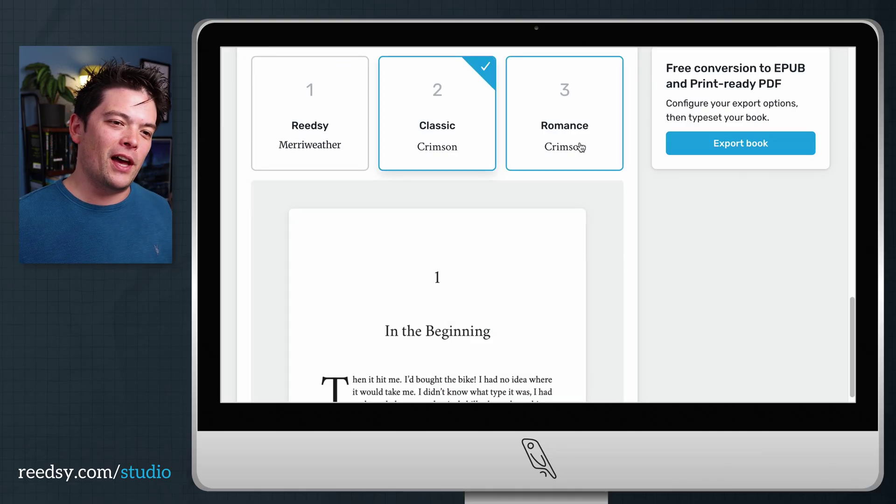
left_click(581, 148)
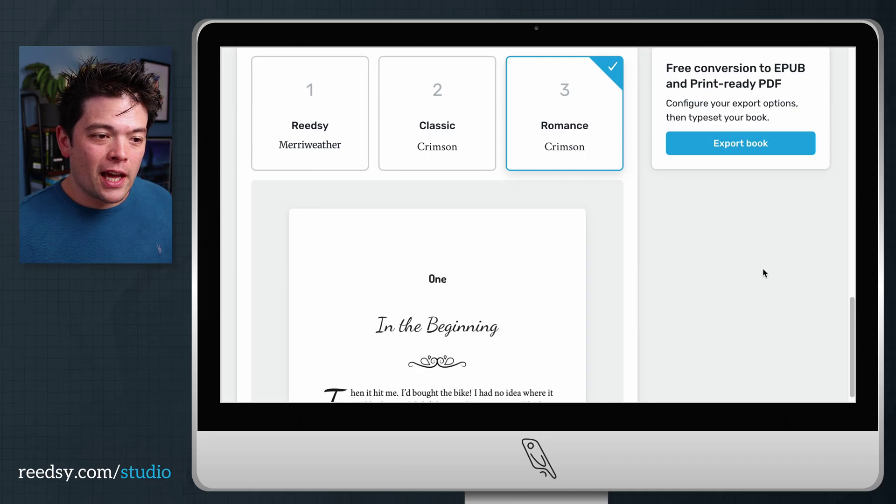
Set the trim size to Pocket (4.25" x 6.87"), trying Digest first.
scroll(761, 275, "down", 5)
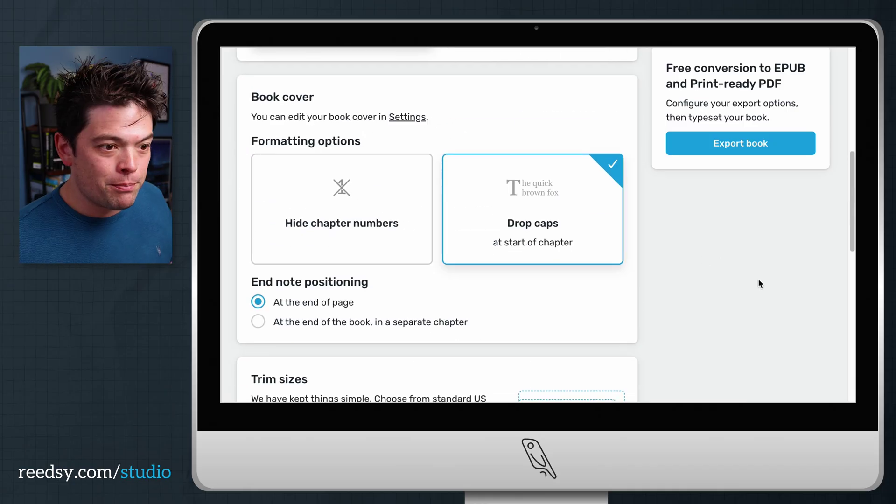
scroll(759, 281, "down", 5)
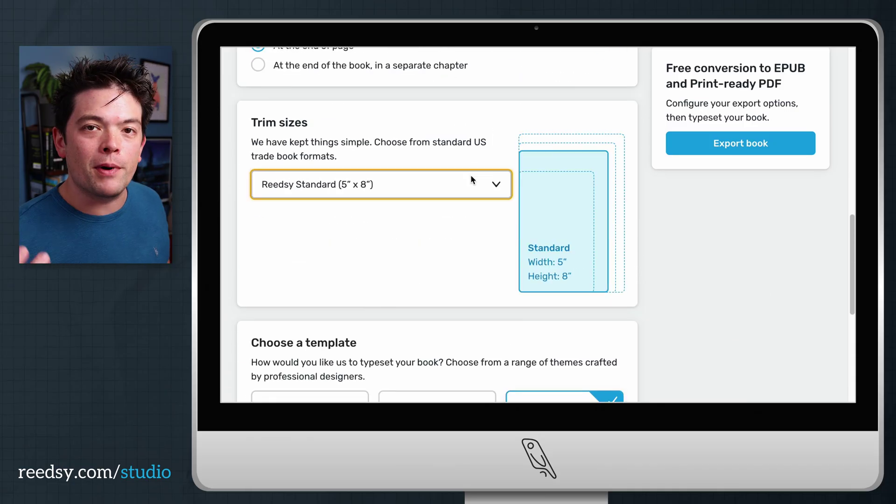
left_click(470, 175)
left_click(326, 257)
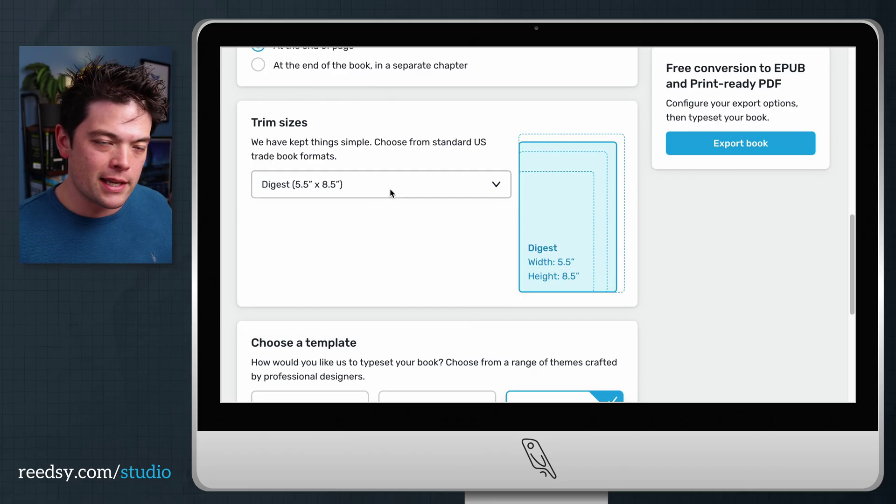
left_click(390, 190)
left_click(350, 303)
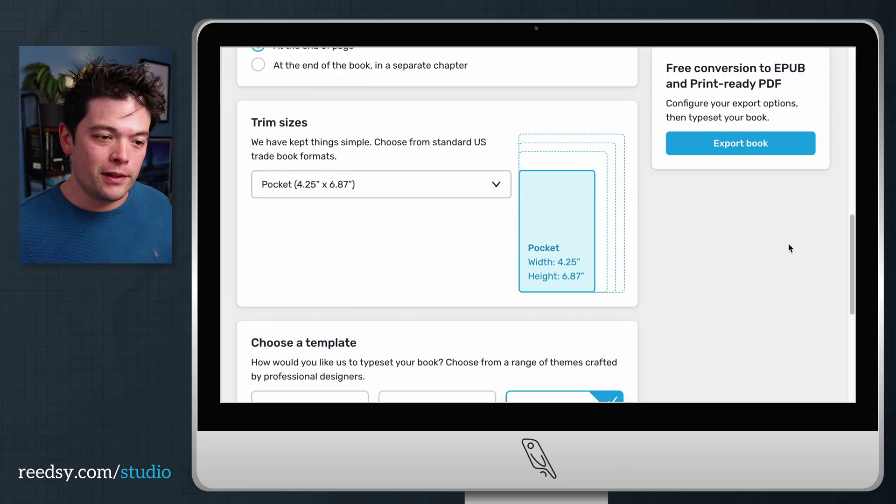
Export the book as EPUB and page through the typeset result.
scroll(788, 242, "up", 10)
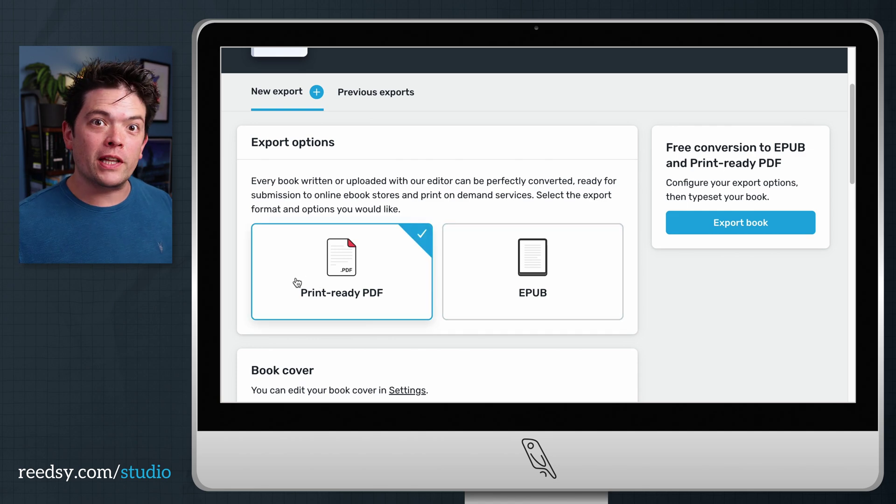
scroll(850, 156, "down", 10)
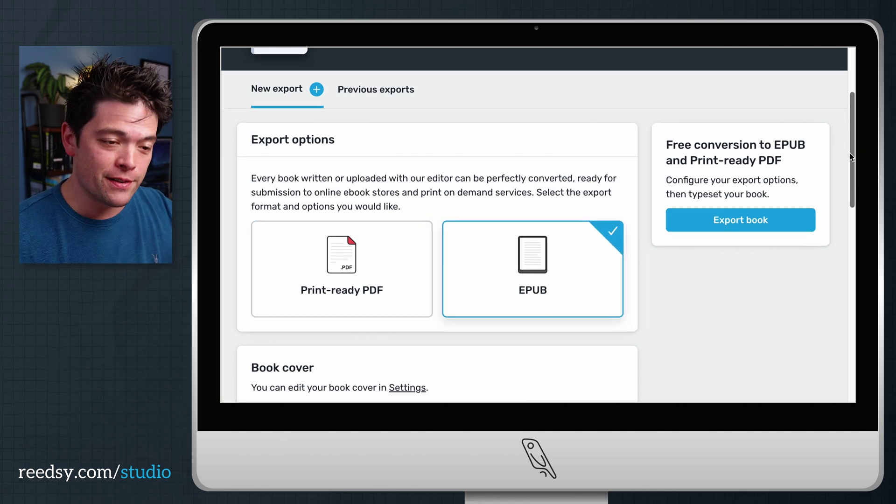
left_click(358, 238)
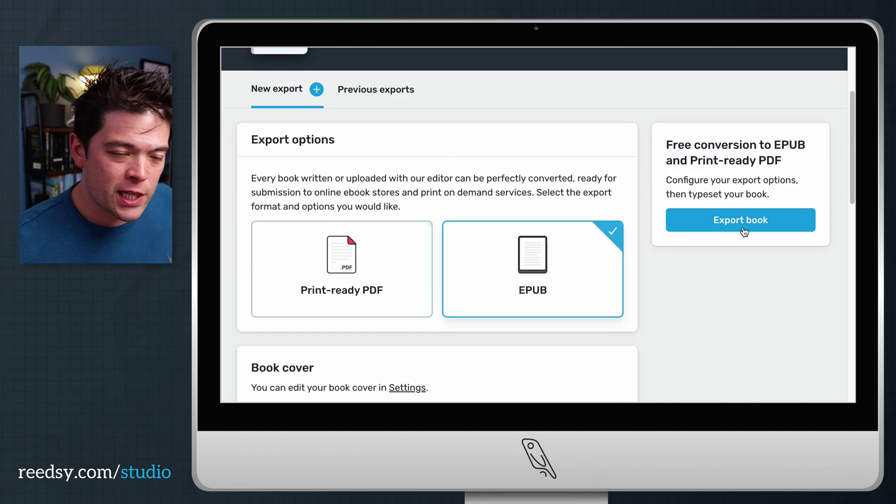
left_click(765, 228)
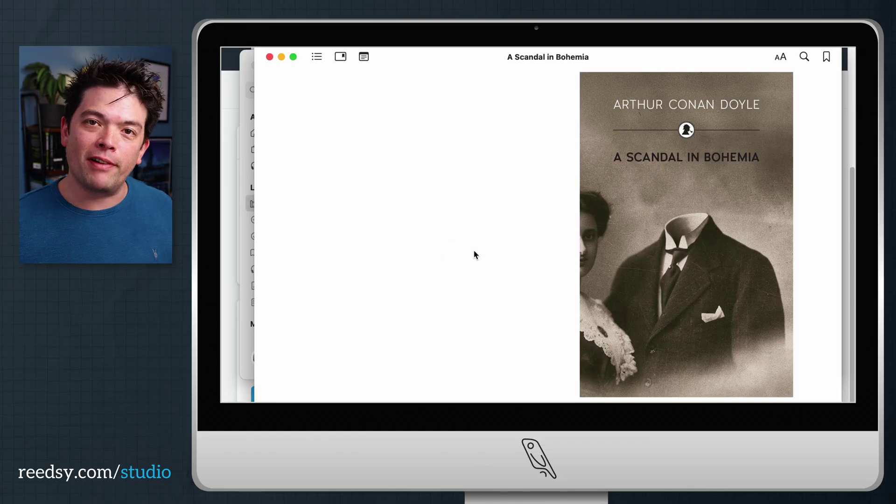
key("Right")
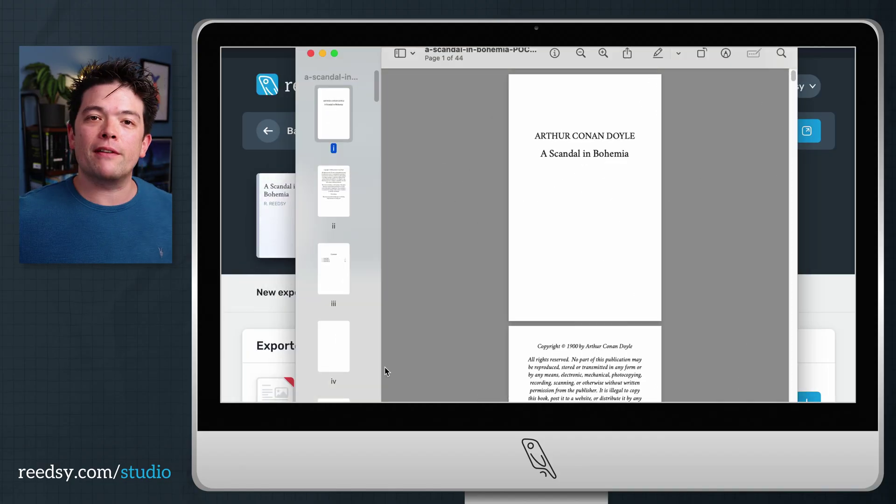
Jump to the Chapter I thumbnail in the exported PDF and advance to page 6.
scroll(341, 196, "down", 4)
left_click(335, 318)
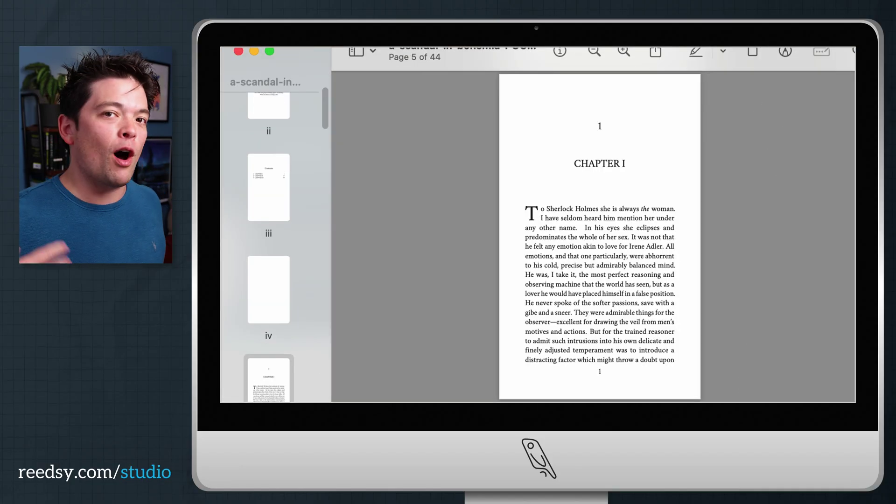
key("Down")
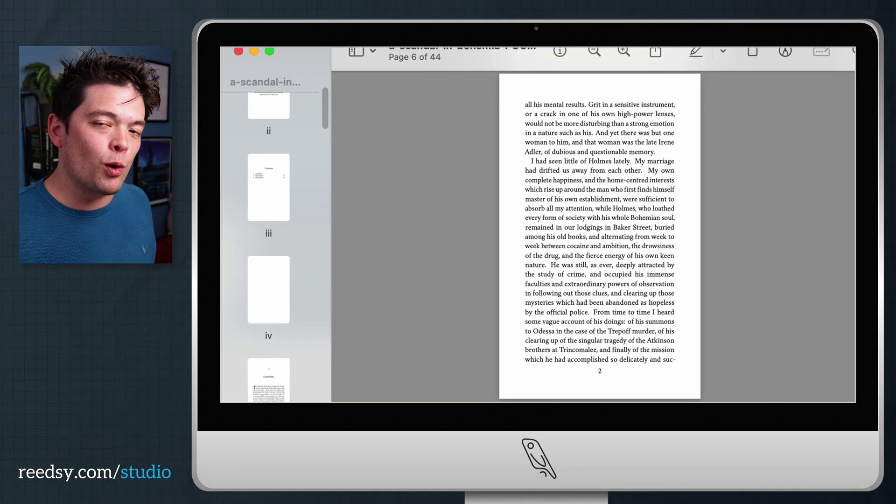